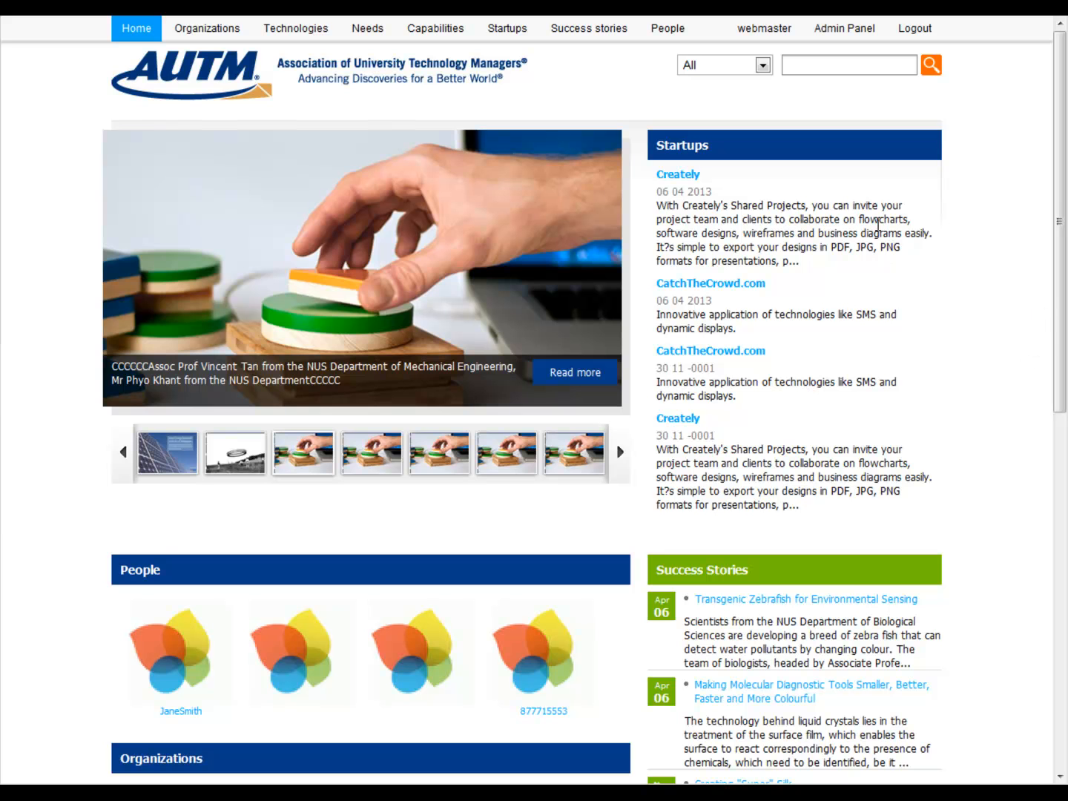
Look over the home page sections and search all categories for "travel"
left_click_drag(1062, 406, 1062, 708)
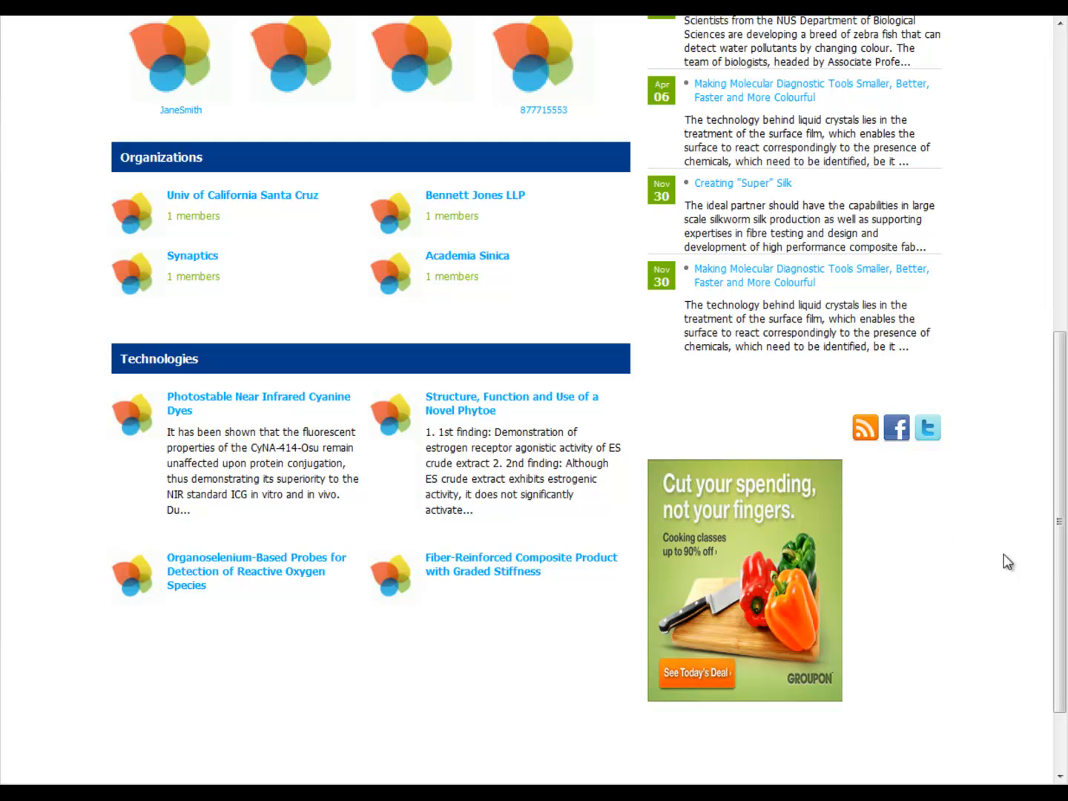
left_click_drag(1062, 582, 1042, 250)
left_click(846, 67)
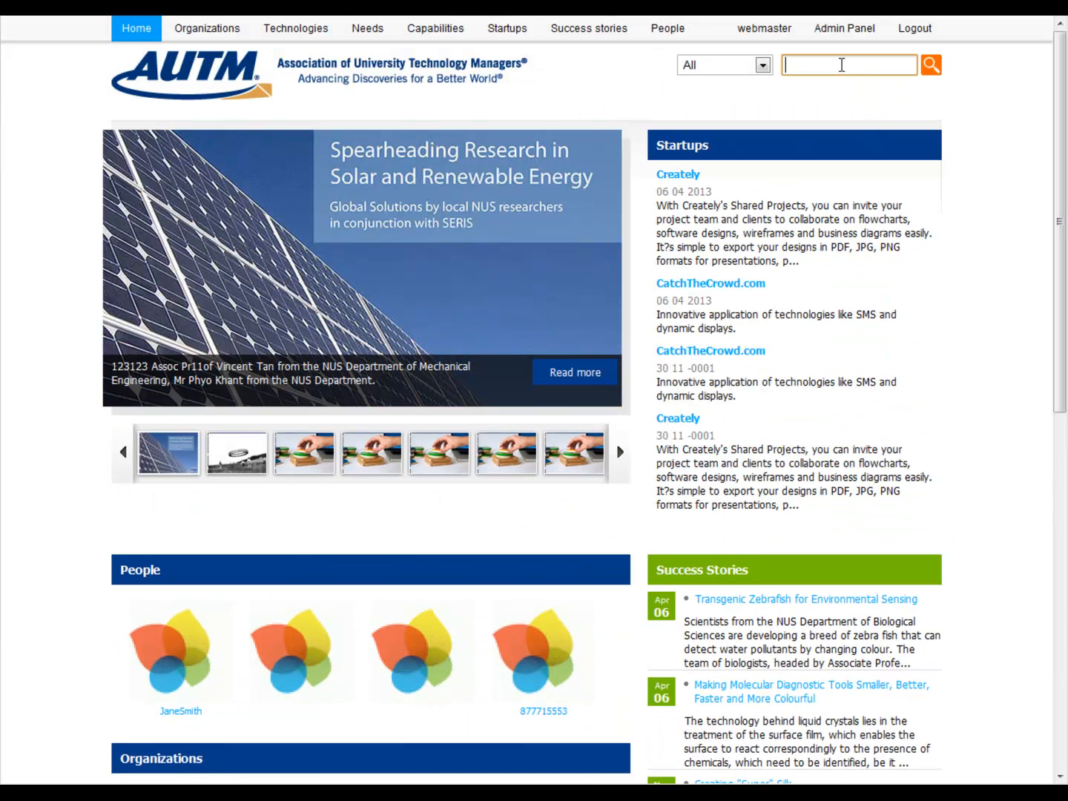
type("travel")
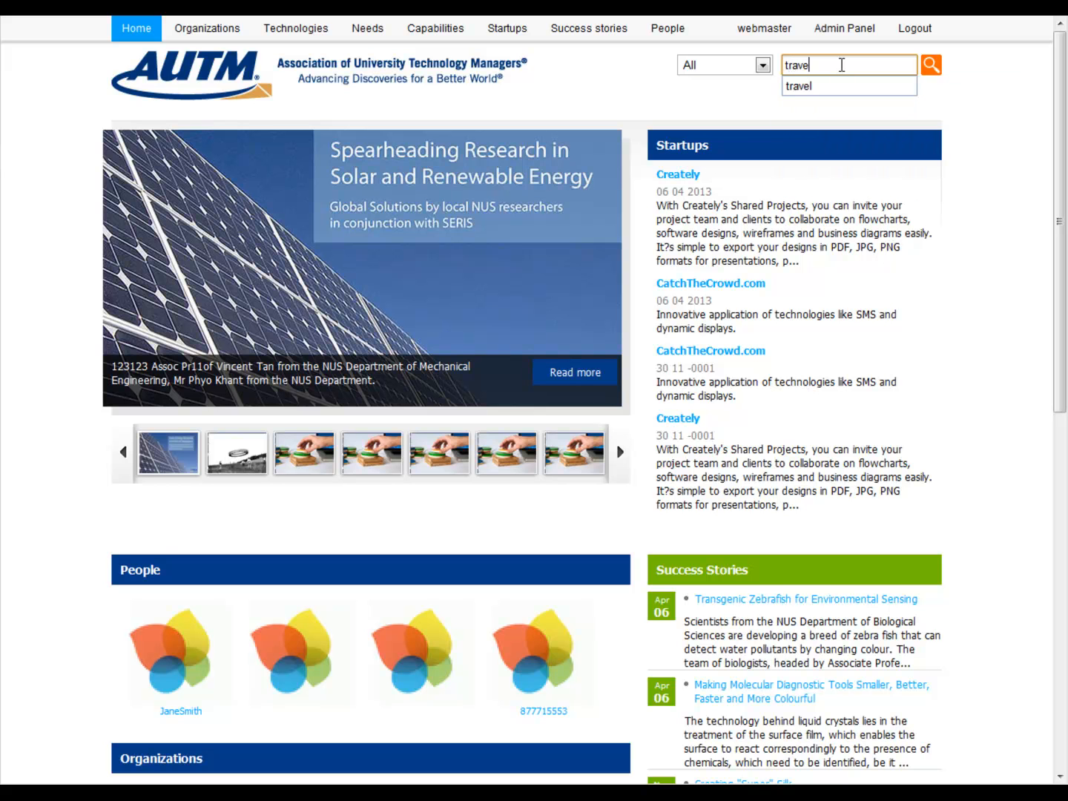
key("Return")
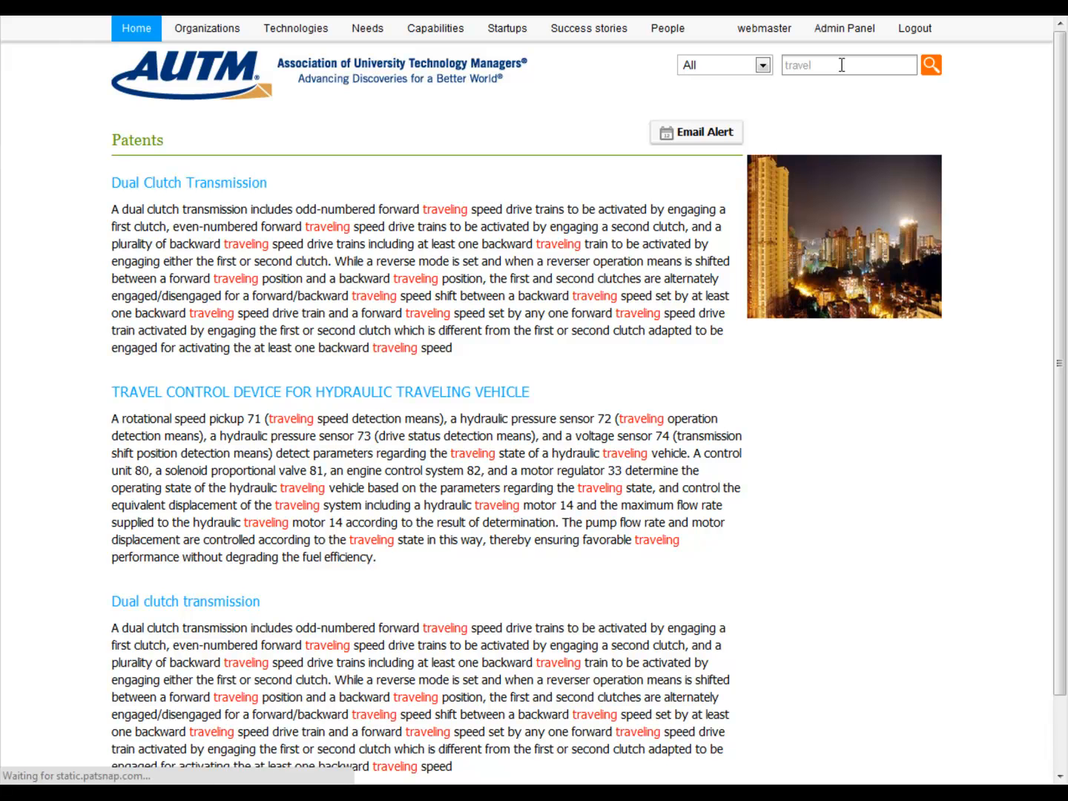
Search all categories for "food" and look through the results
left_click_drag(826, 65, 762, 68)
type("food")
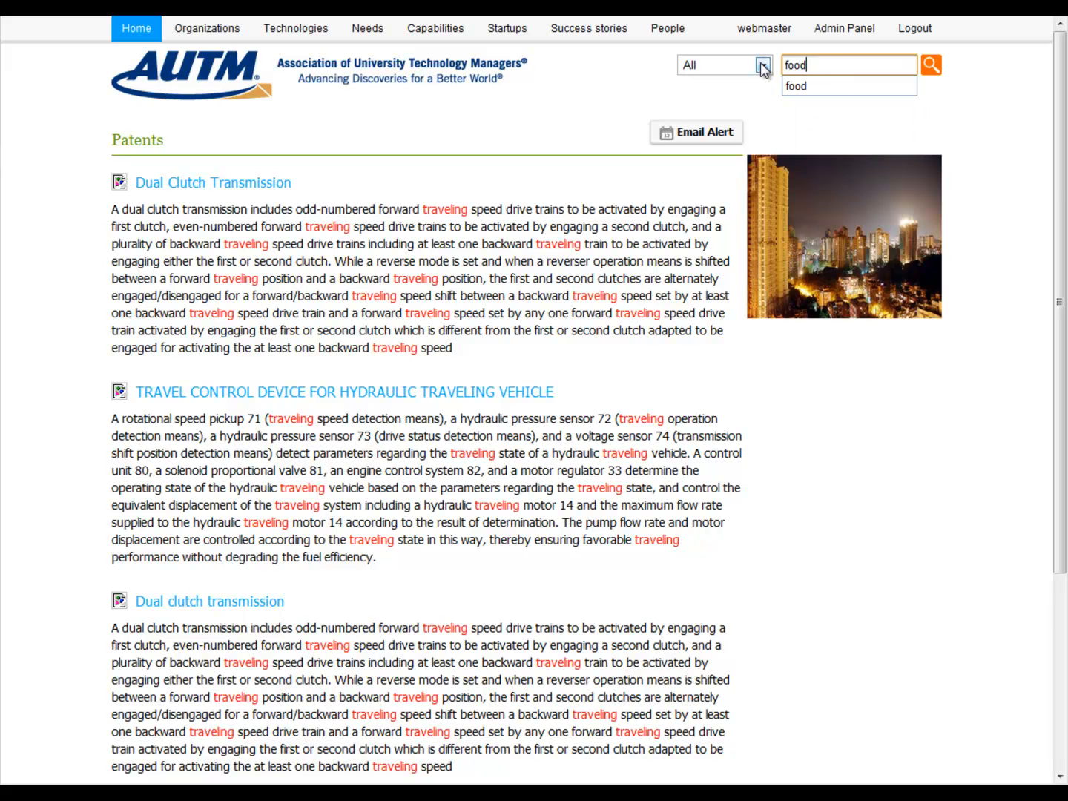
key("Return")
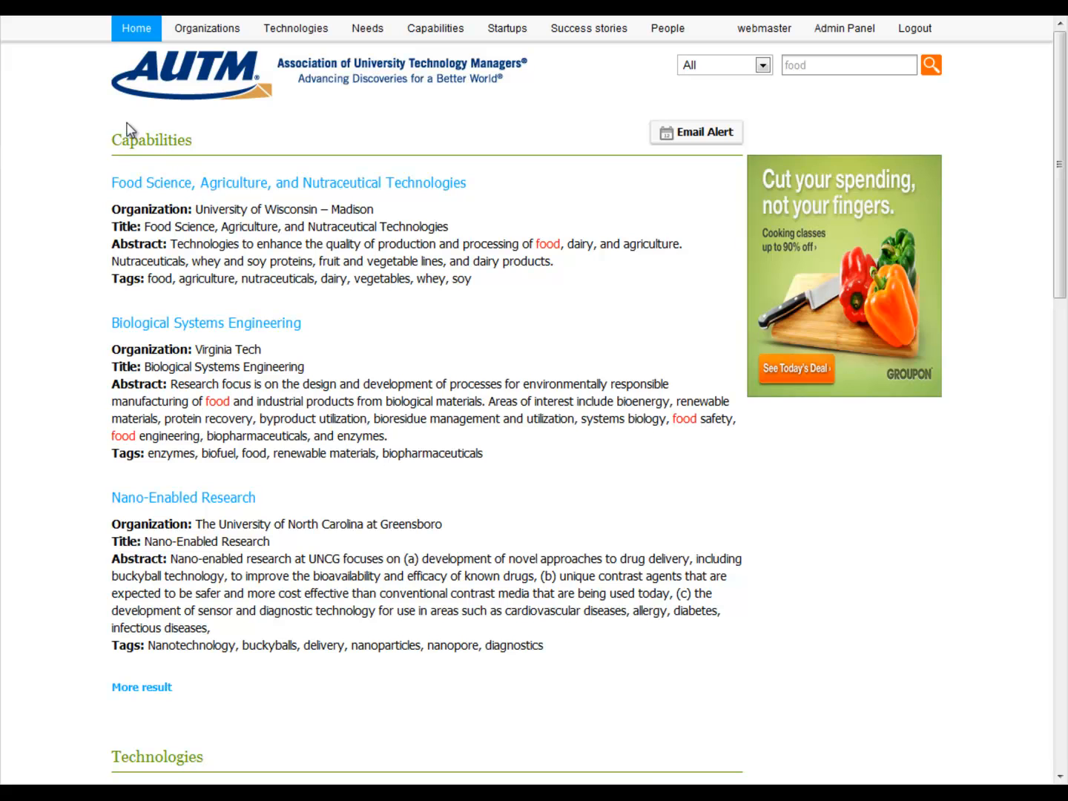
scroll(599, 468, "down", 6)
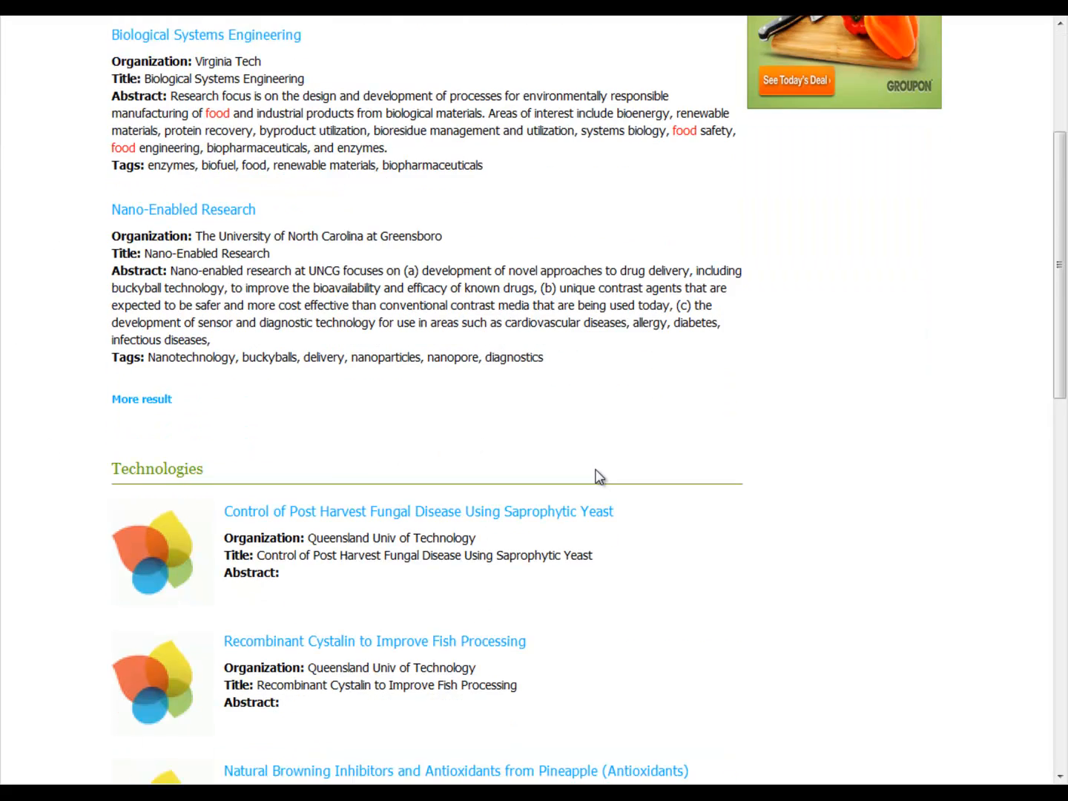
scroll(334, 619, "up", 6)
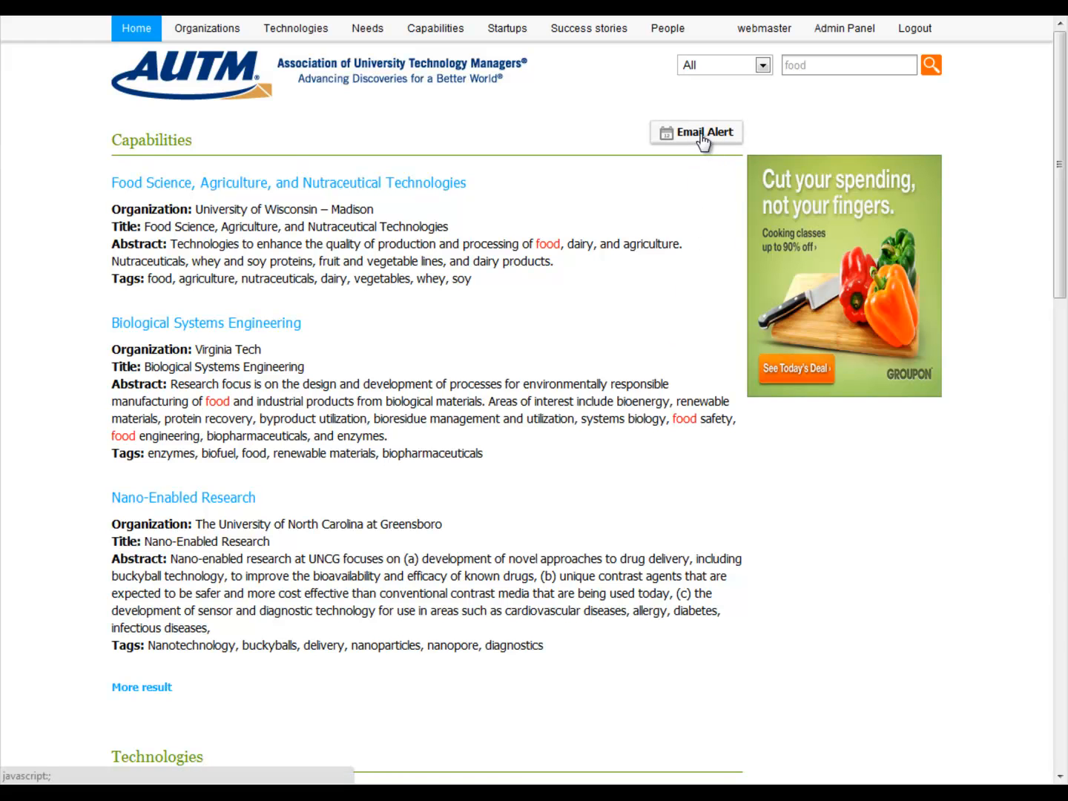
Create and save an email alert for the search query "polymer" with search type All and a Weekly frequency
left_click(692, 137)
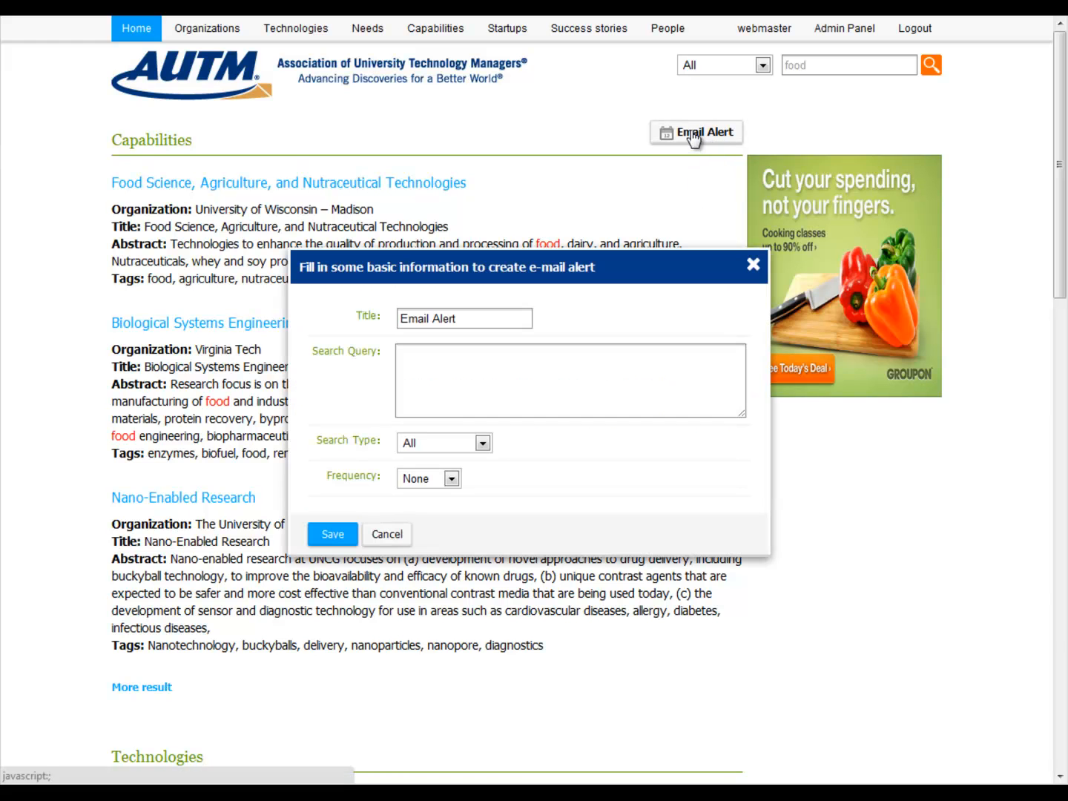
left_click(444, 372)
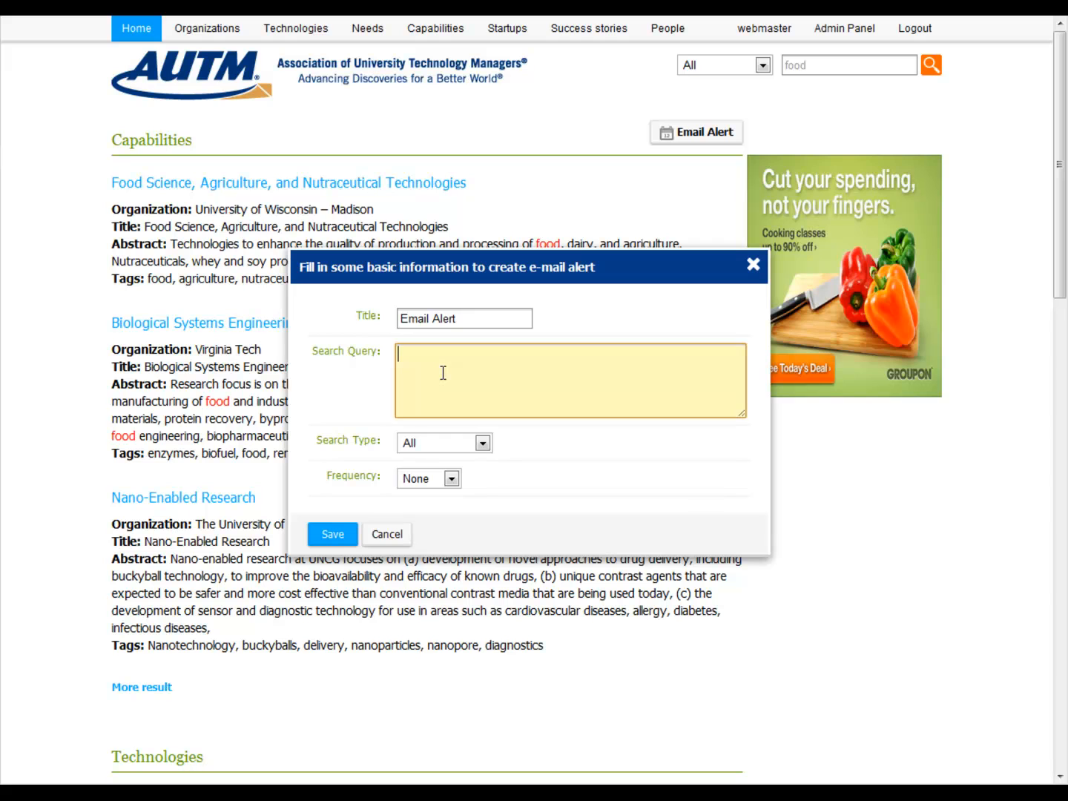
type("polymer")
left_click(482, 443)
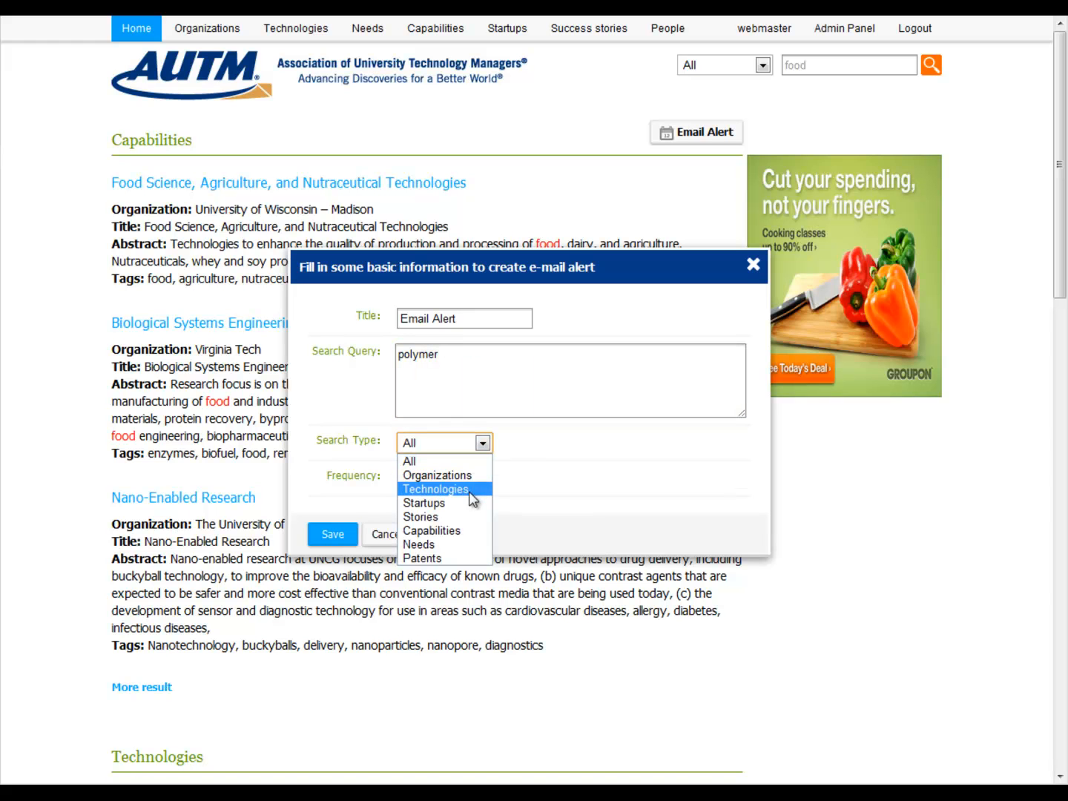
left_click(510, 405)
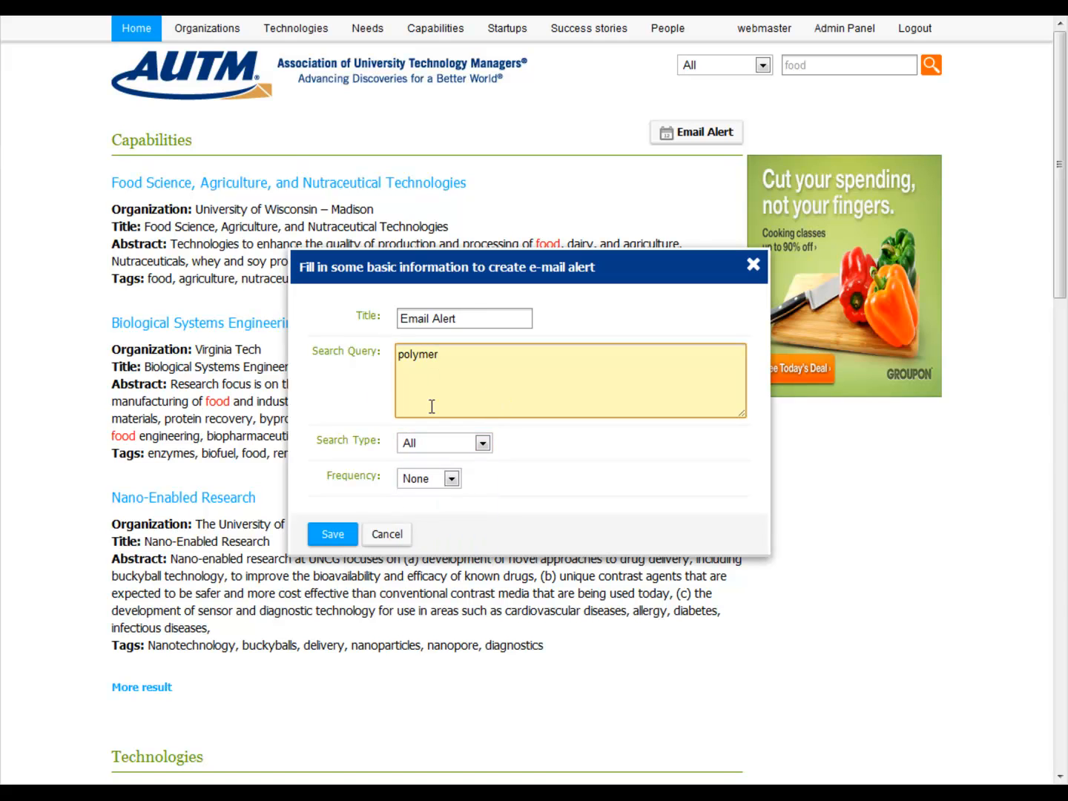
left_click(451, 480)
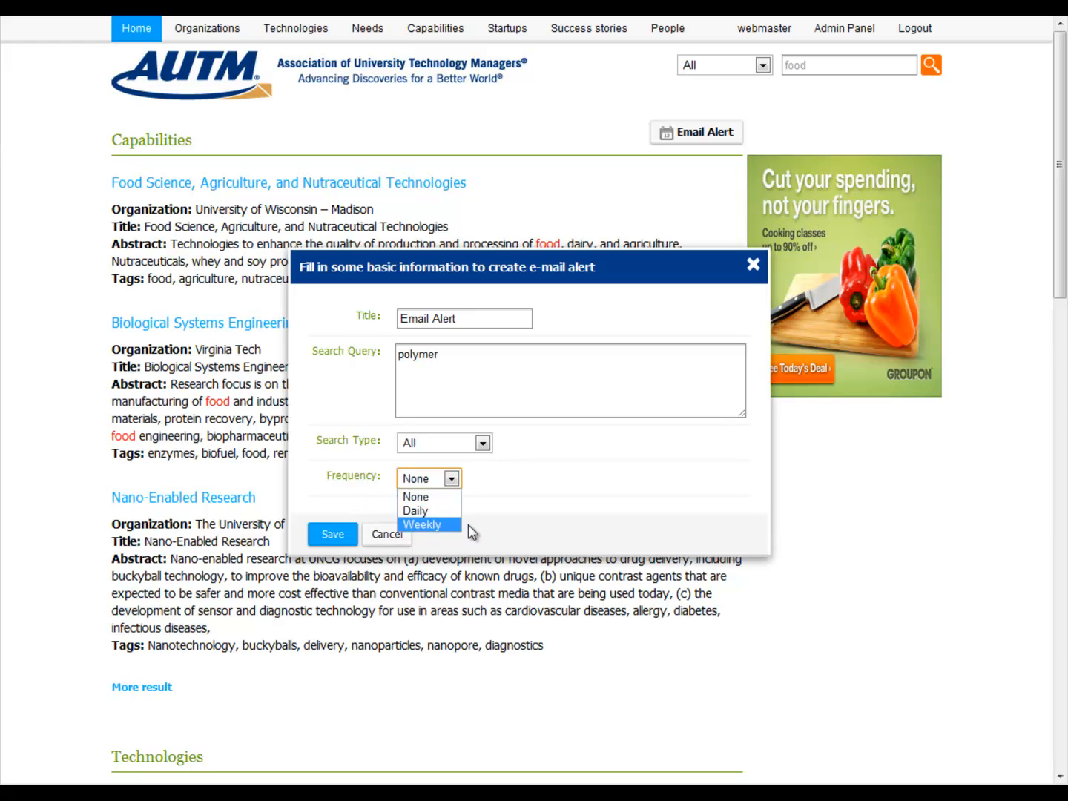
left_click(423, 525)
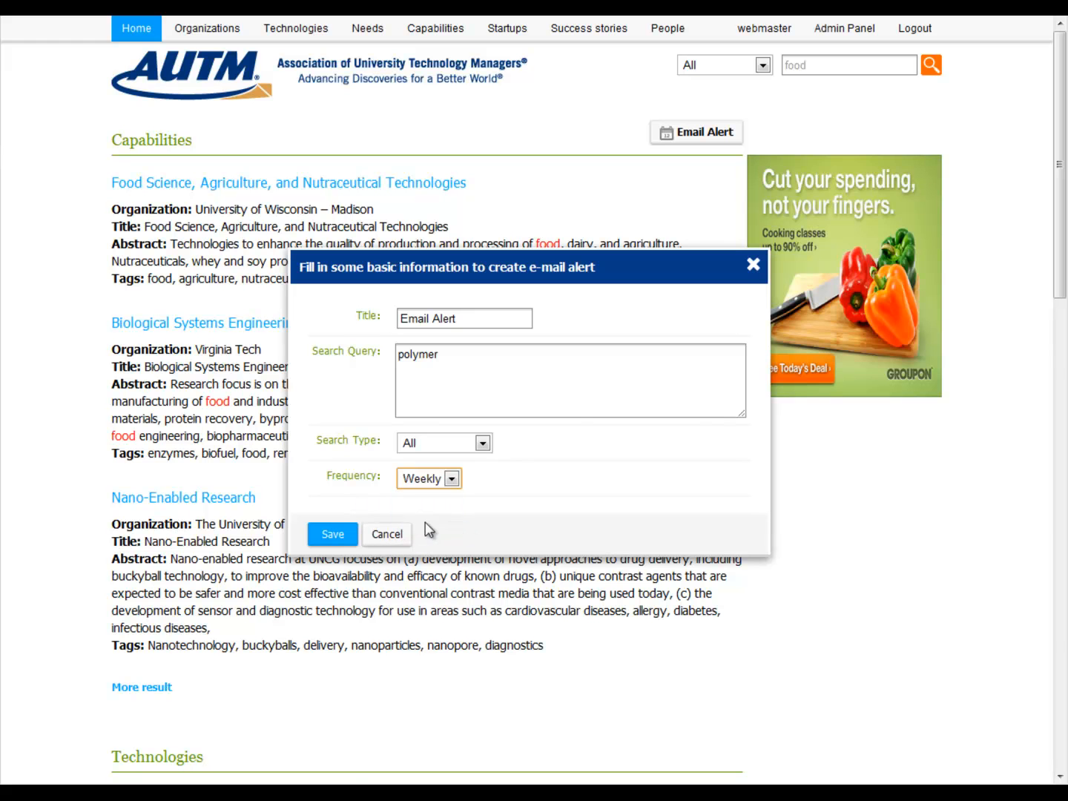
left_click(332, 534)
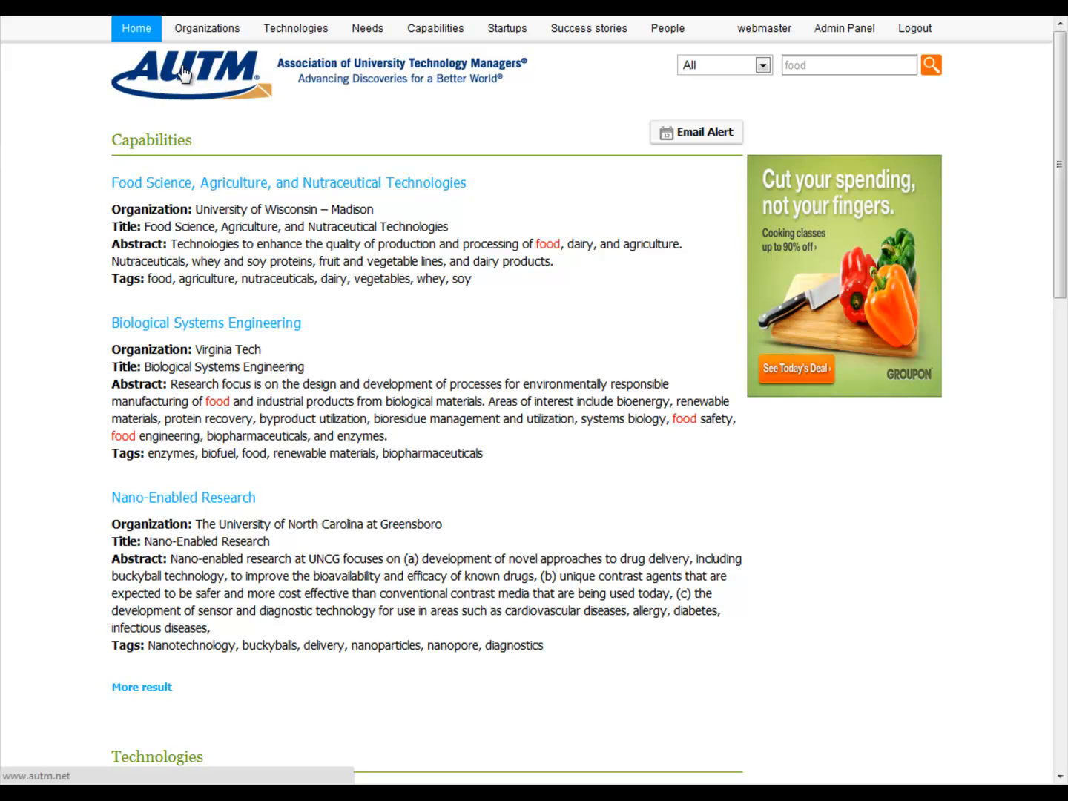
List the organizations starting with W and open Worcester Polytechnic Inst from the second page of results
left_click(199, 33)
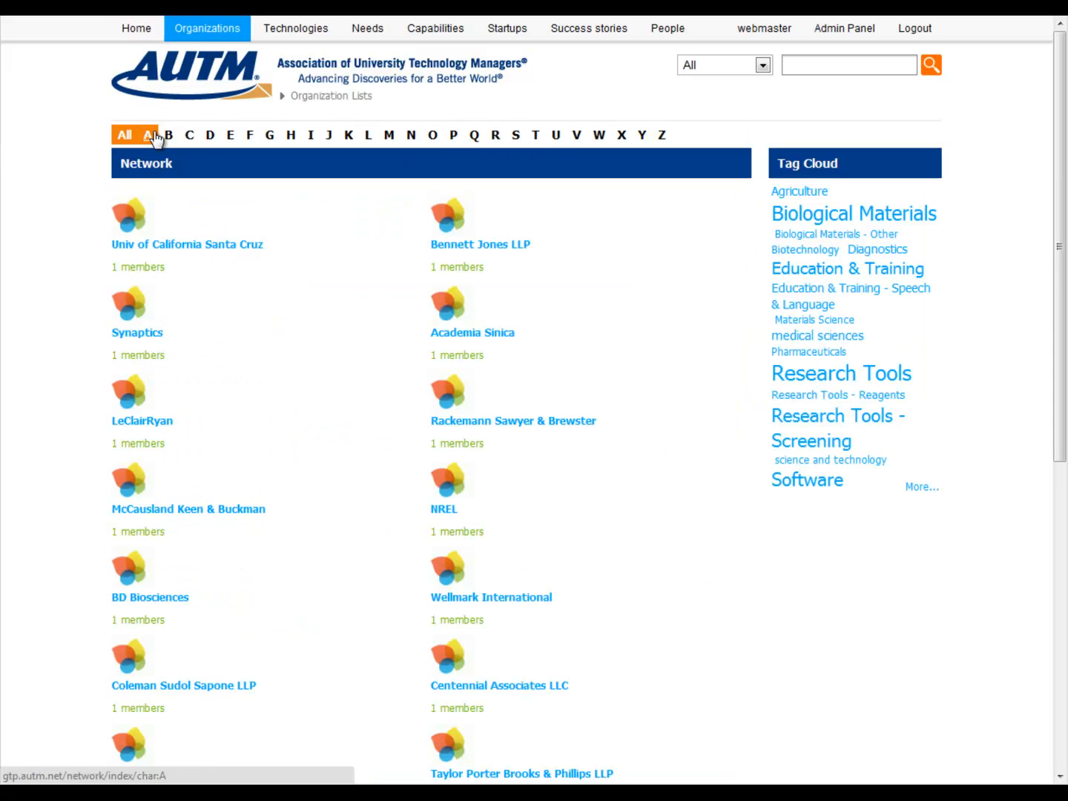
left_click(593, 139)
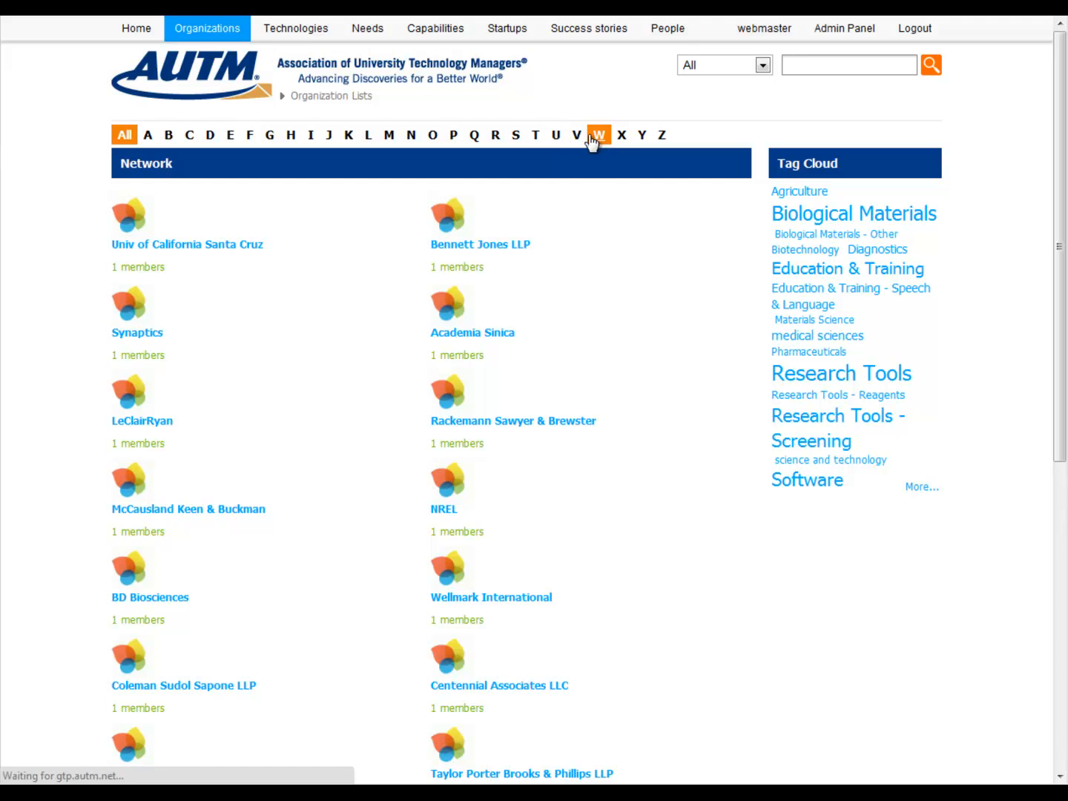
scroll(657, 563, "down", 6)
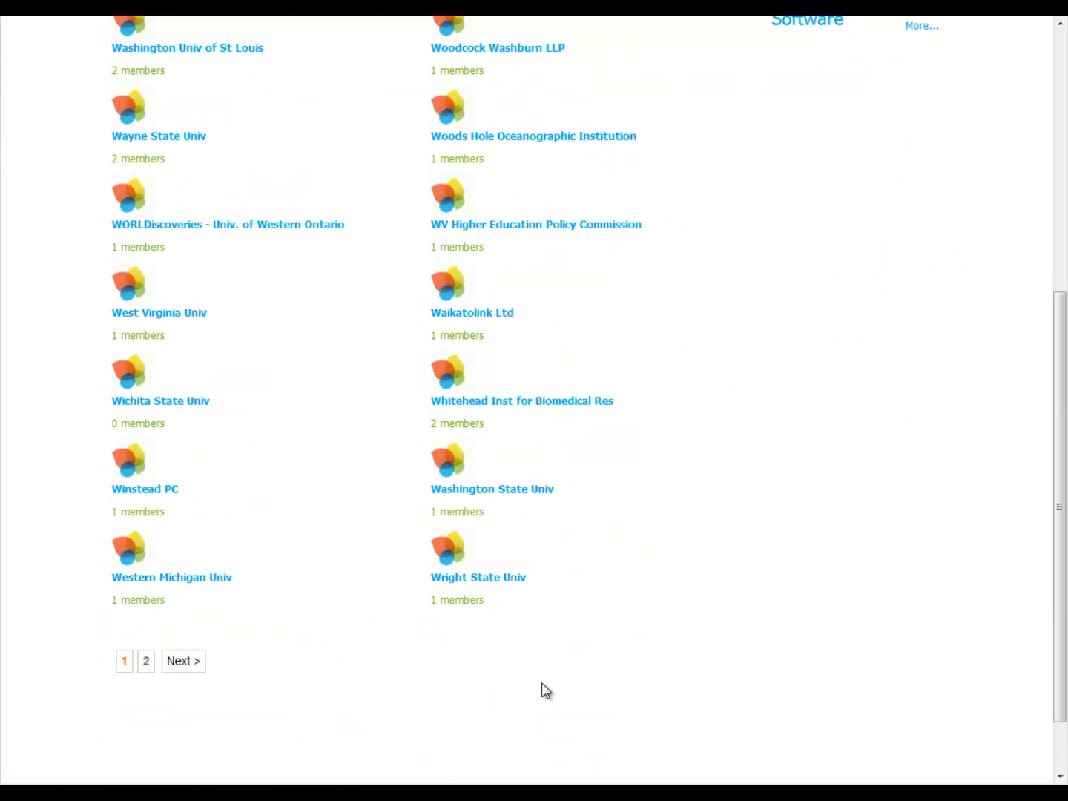
left_click(147, 662)
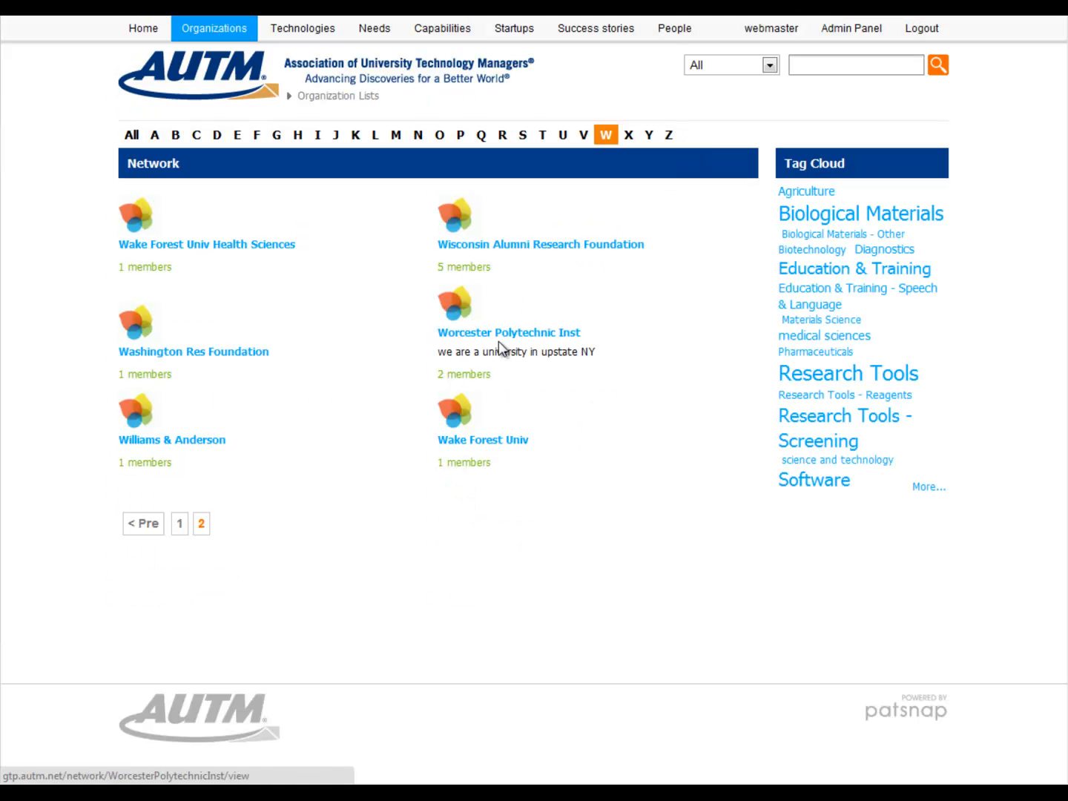
left_click(498, 342)
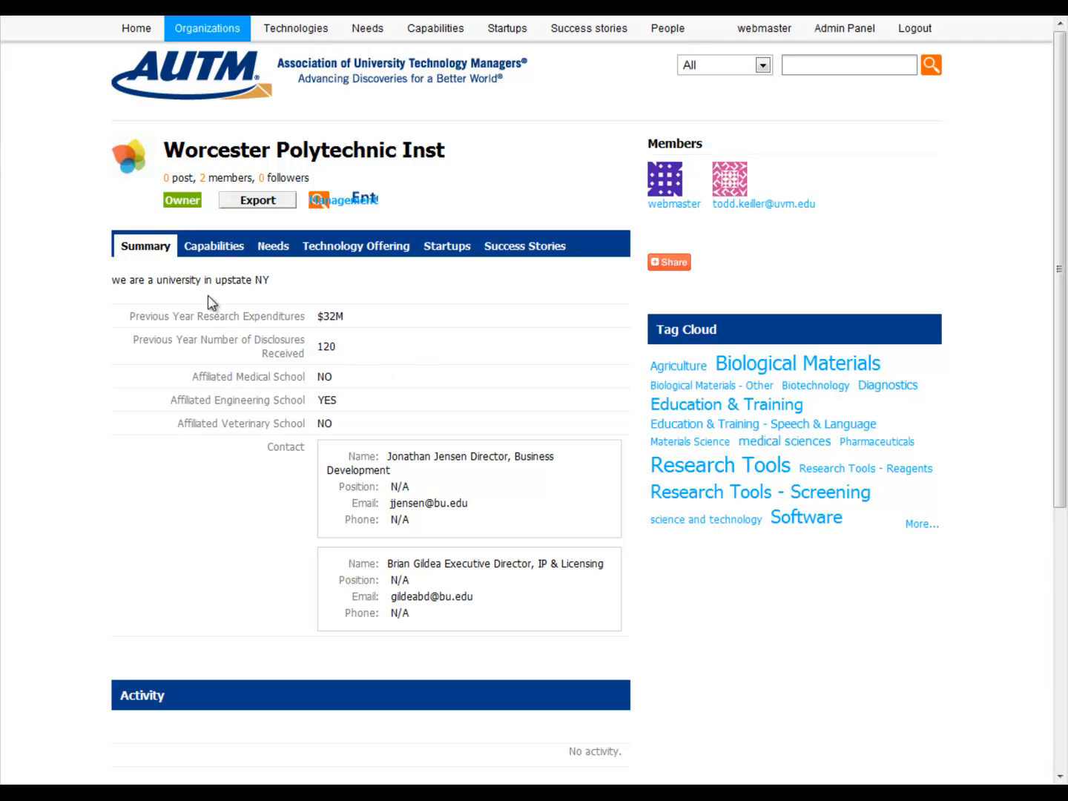
Review the Capabilities, Needs, Technology Offering, Startups and Success Stories of Worcester Polytechnic Inst
left_click(217, 251)
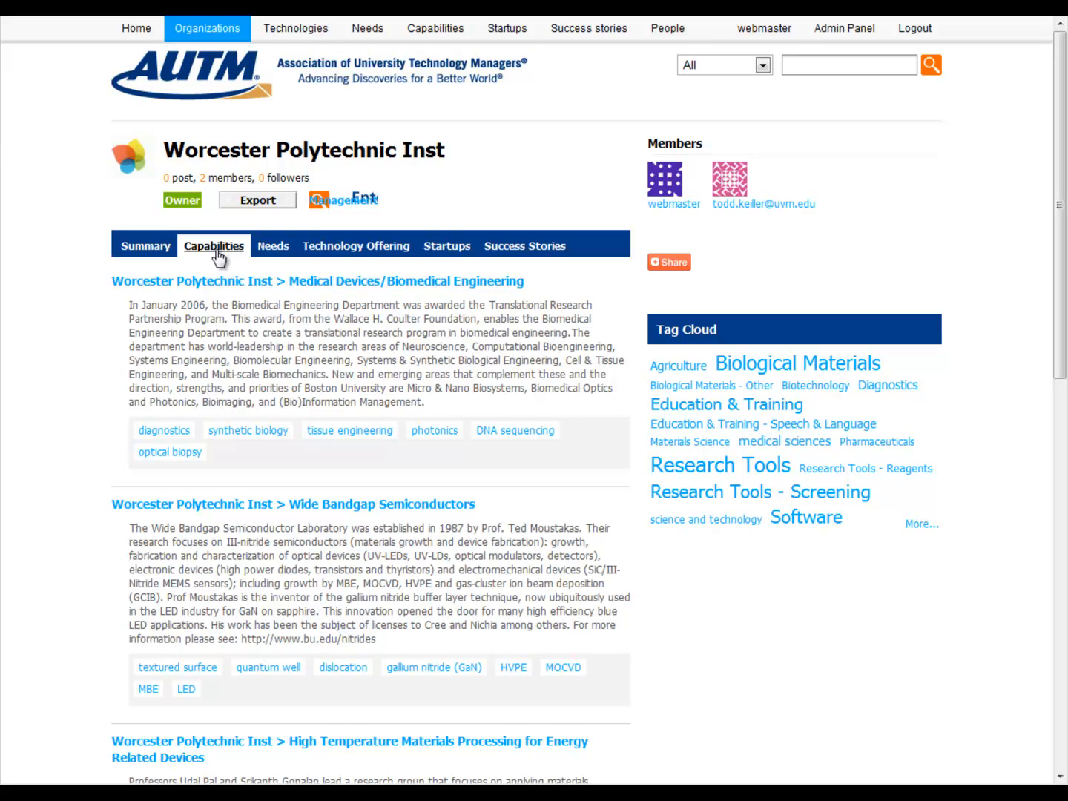
left_click(272, 252)
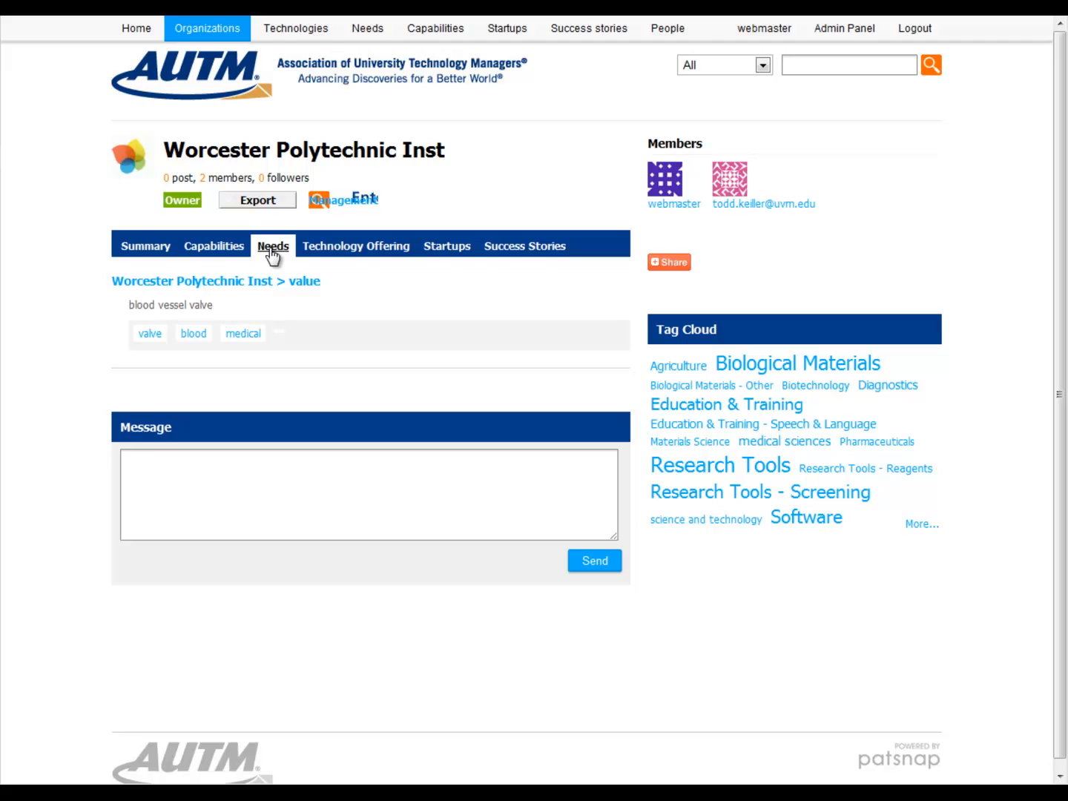
left_click(355, 256)
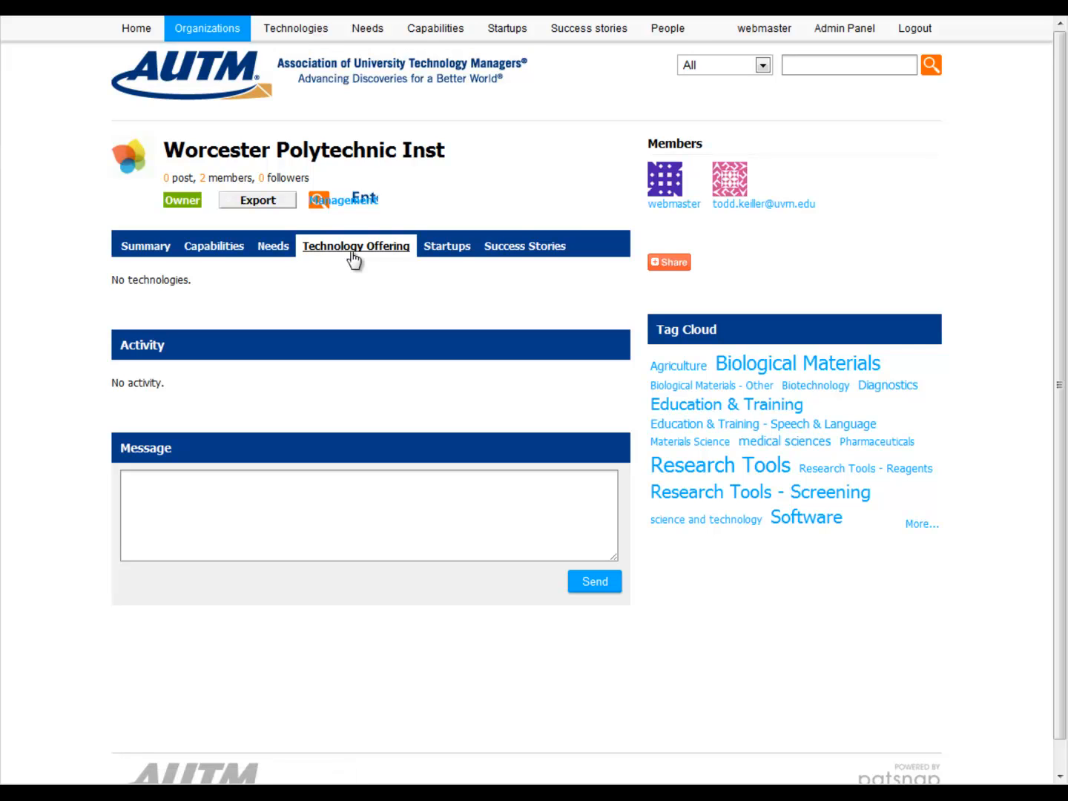
left_click(457, 249)
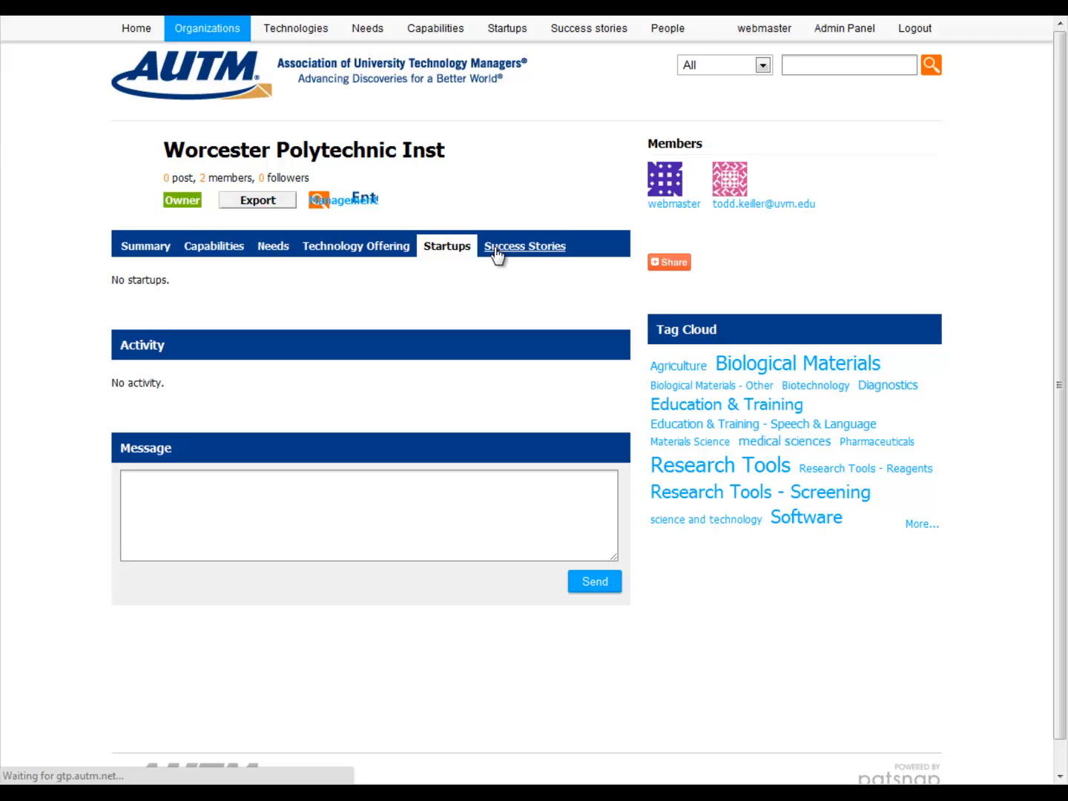
left_click(490, 251)
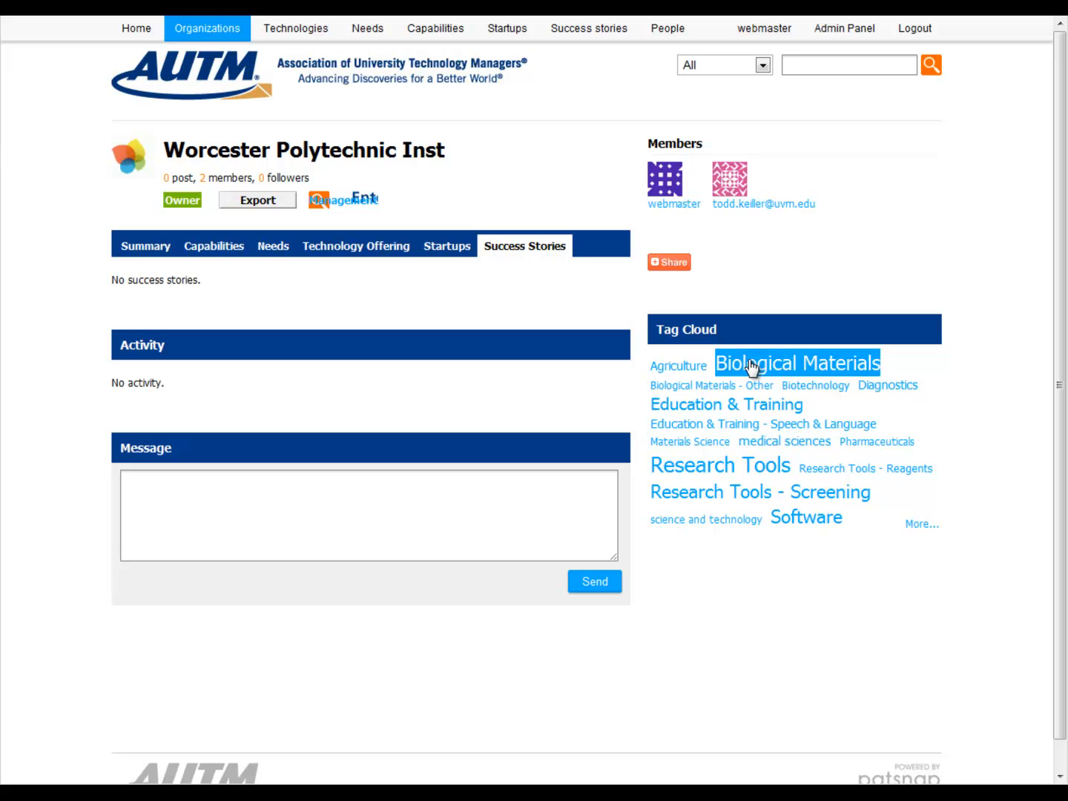
Browse the entries tagged Software and display the site's Technologies listing
left_click(798, 529)
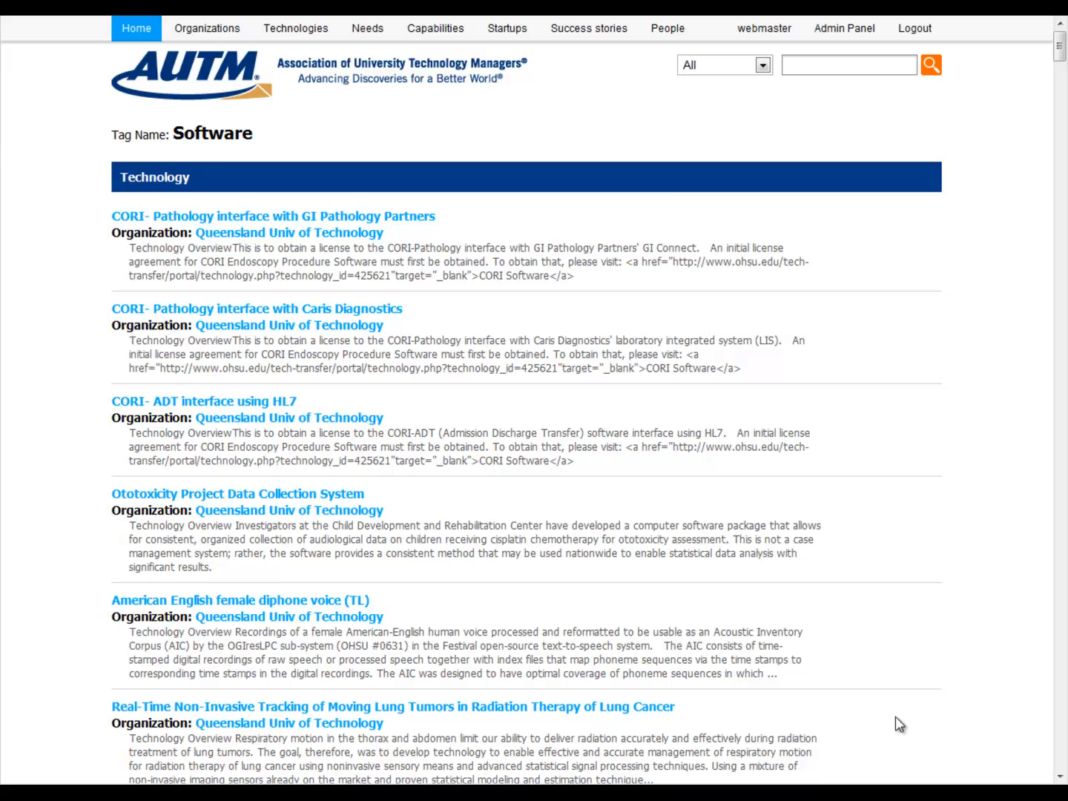
scroll(908, 717, "down", 6)
scroll(882, 693, "up", 5)
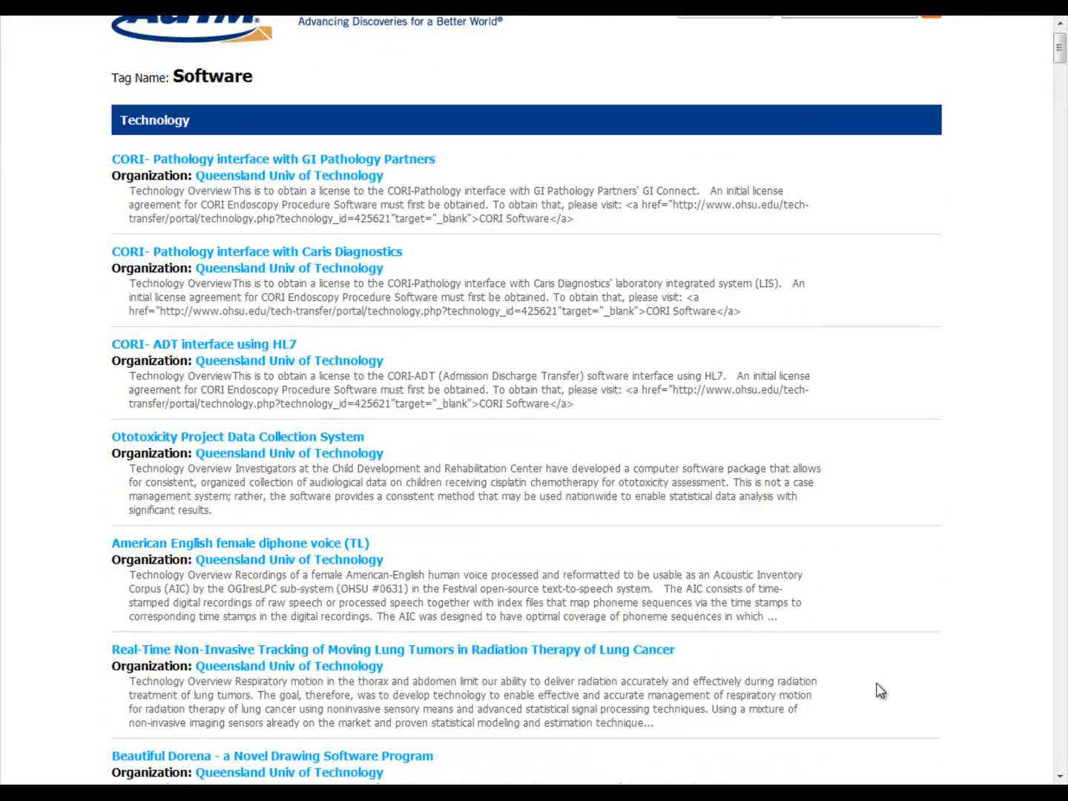
scroll(883, 691, "up", 1)
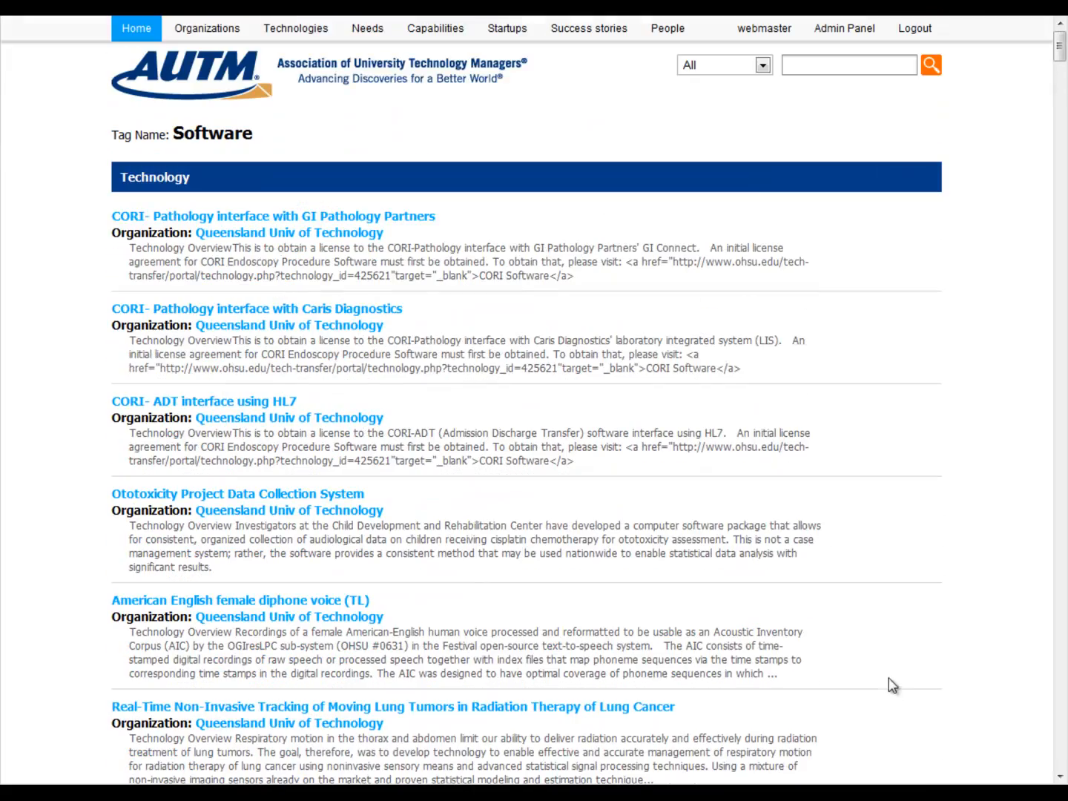
left_click(288, 42)
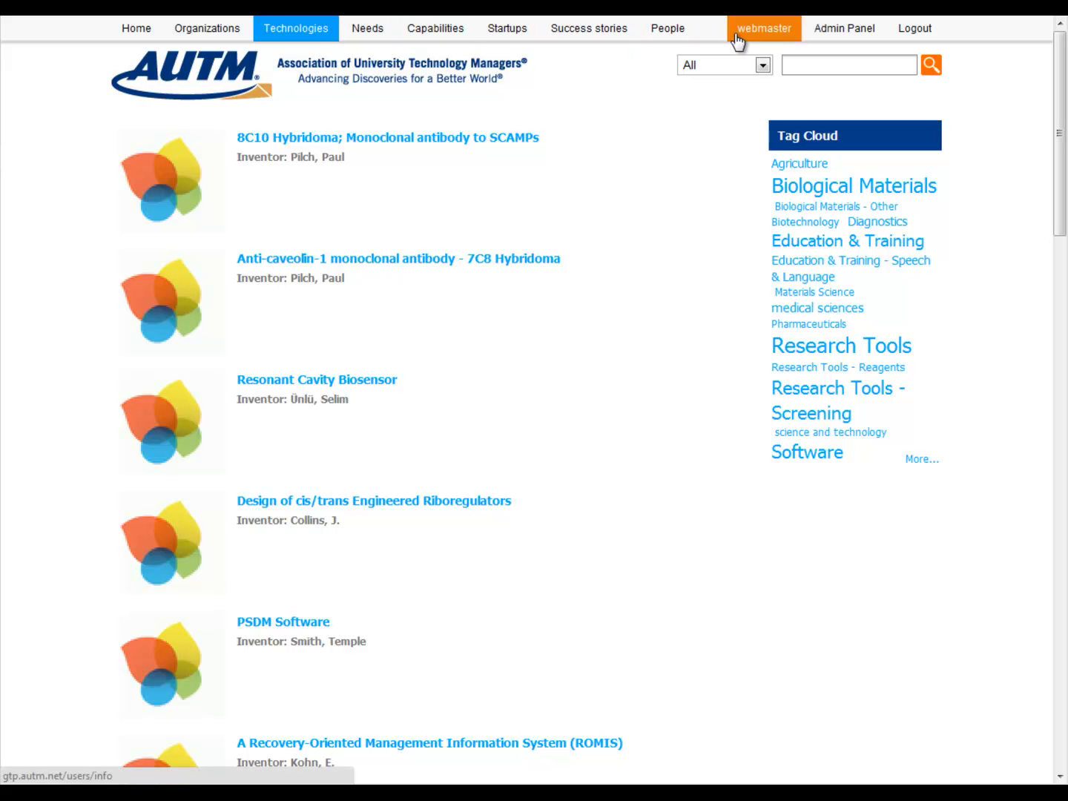
From the logged-in account's profile, open Worcester Polytechnic Inst for management and view its capabilities
left_click(775, 31)
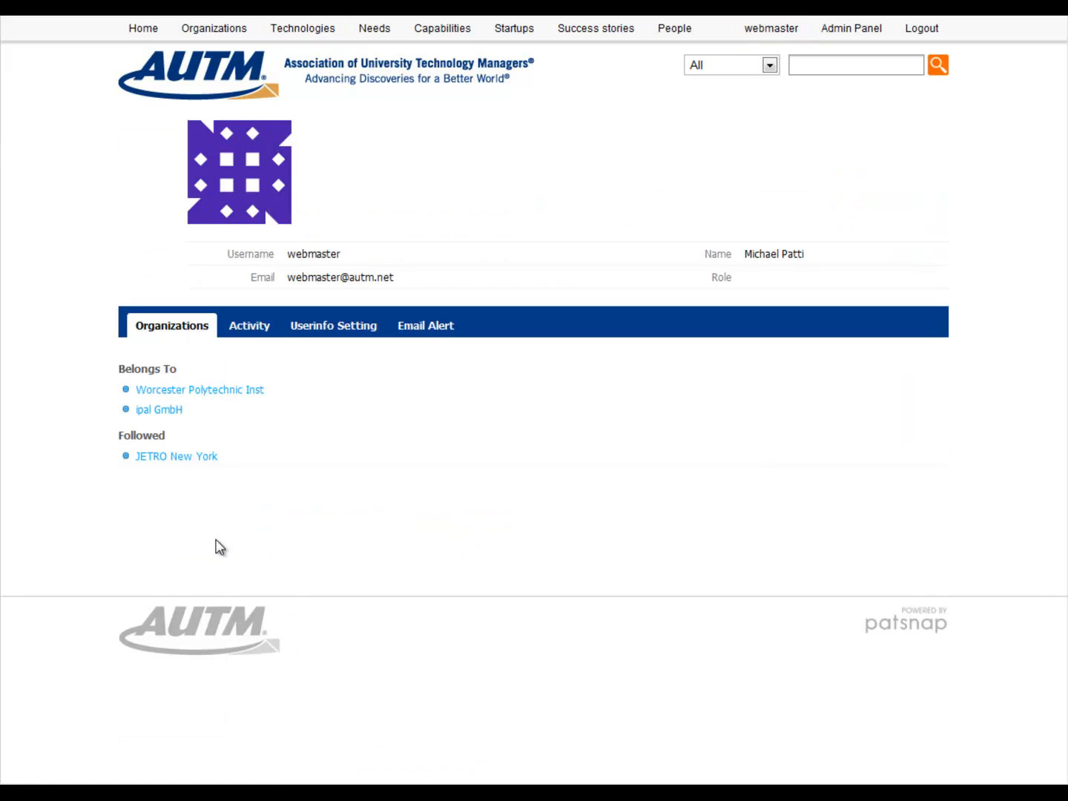
left_click(201, 396)
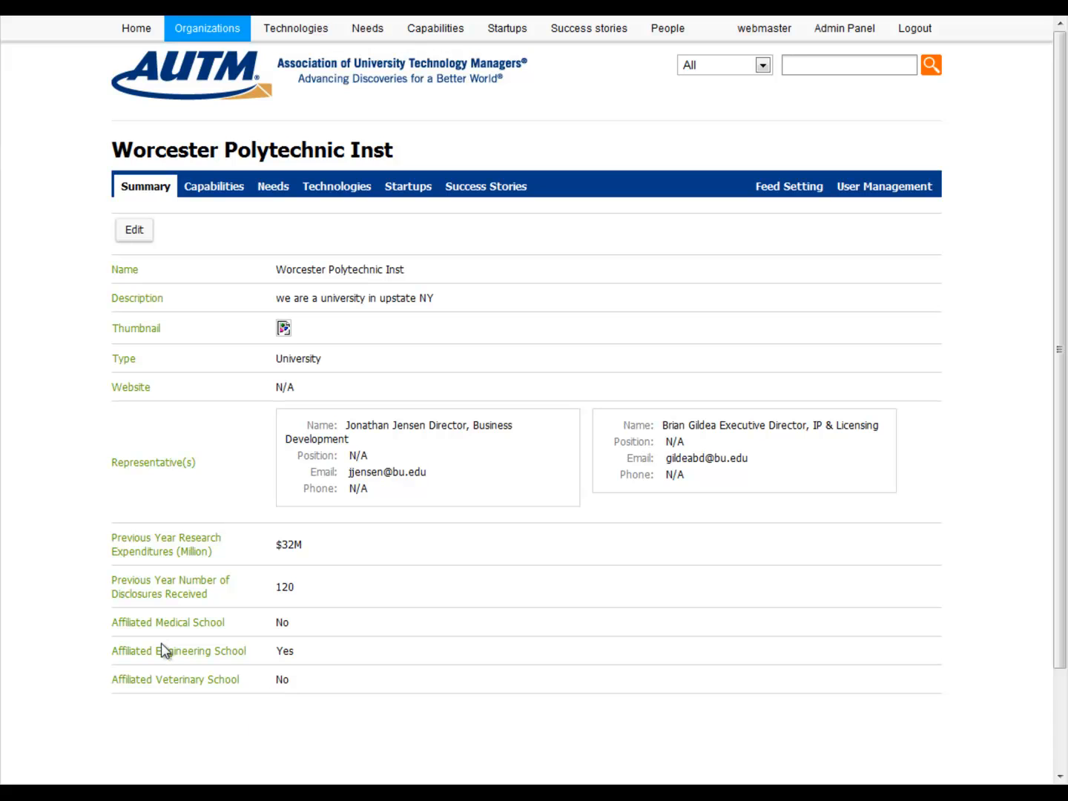
left_click(214, 190)
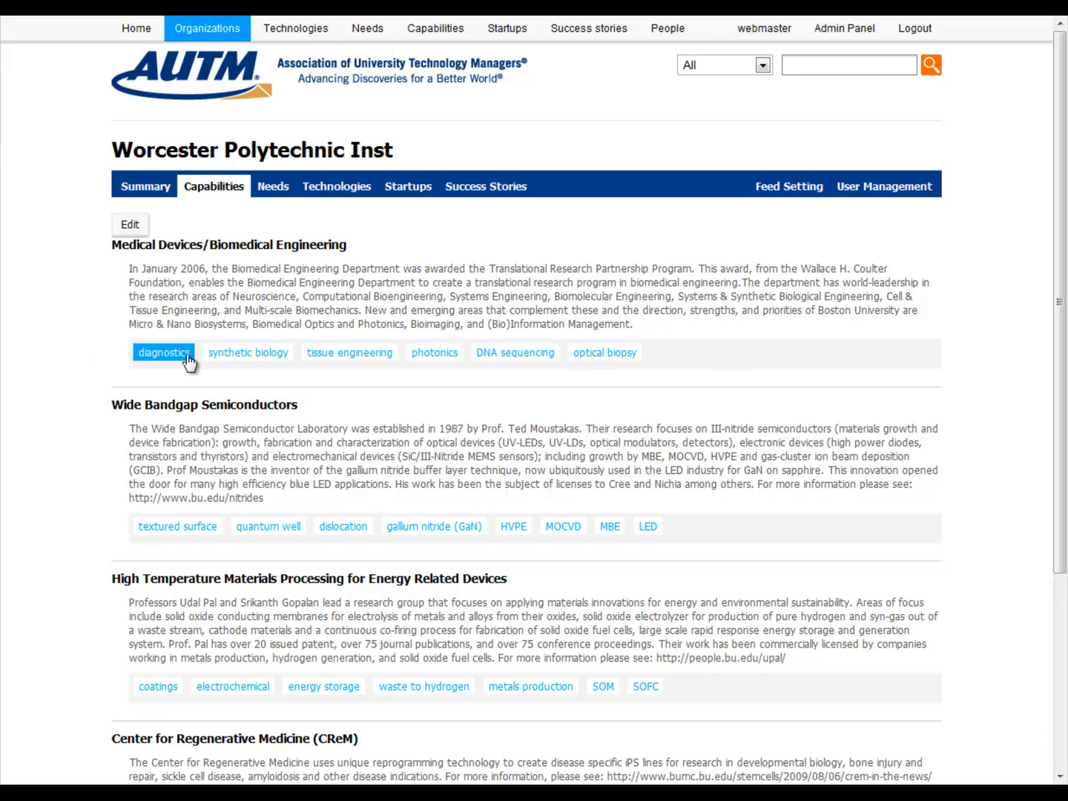
Open the Needs of Worcester Polytechnic Inst for editing and title the blank second need "high tempture polymer"
left_click(279, 189)
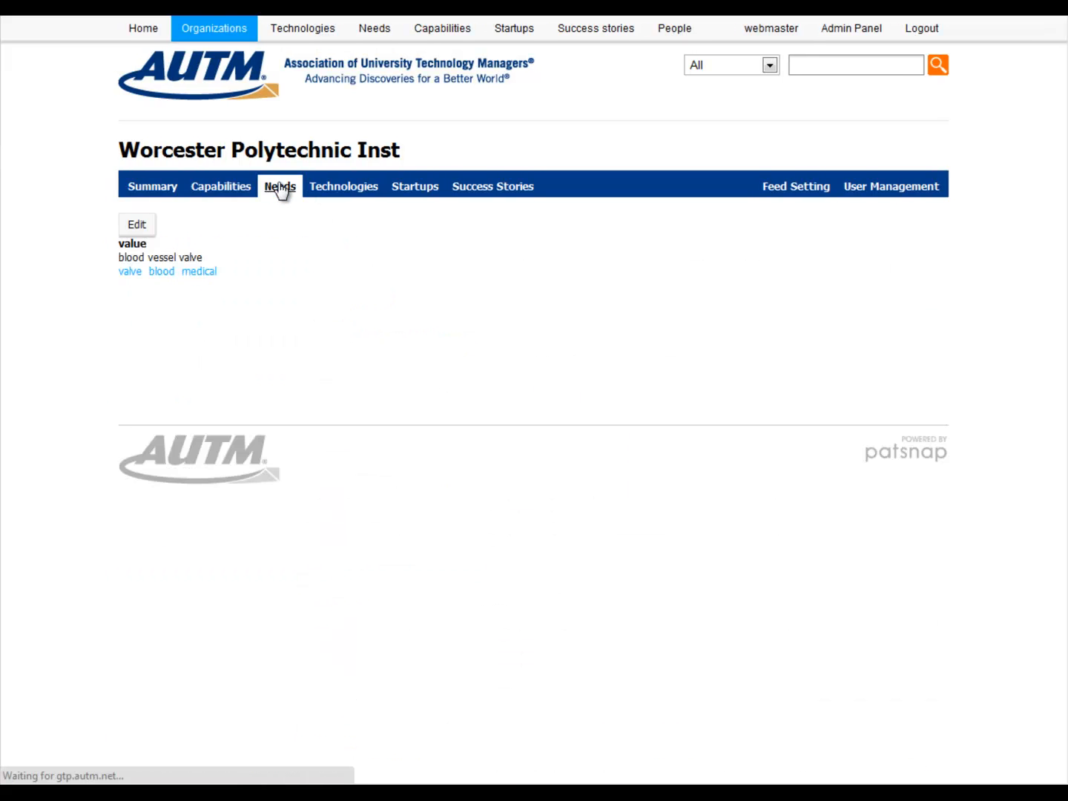
left_click(136, 228)
left_click(156, 421)
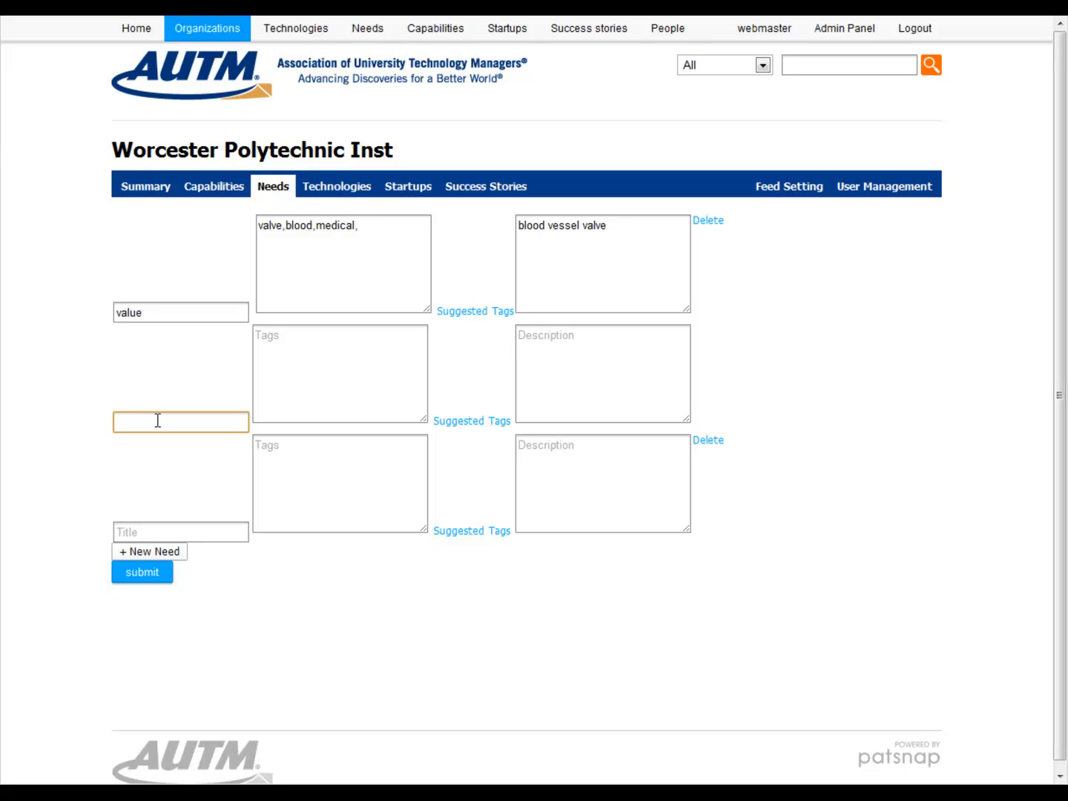
type("high tempture polymer")
key("Tab")
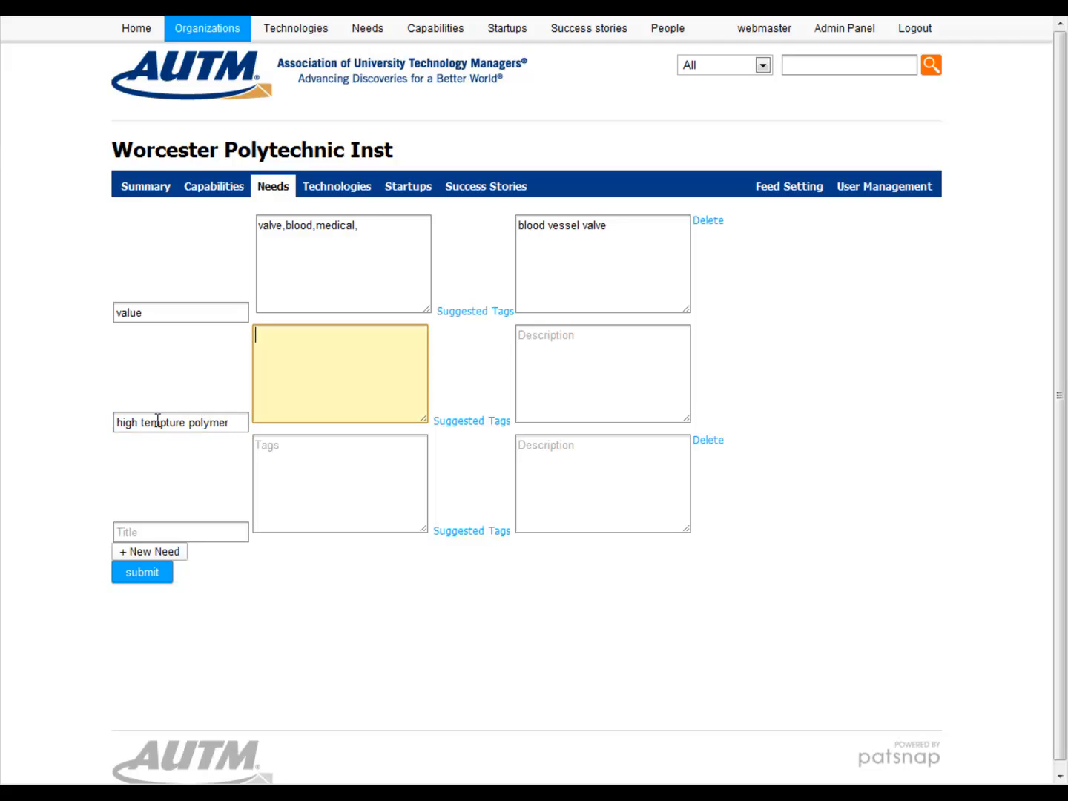
Tag the high tempture polymer need with polymer and temper, plus the suggested tags chemicals and nanotechnology
type("poly")
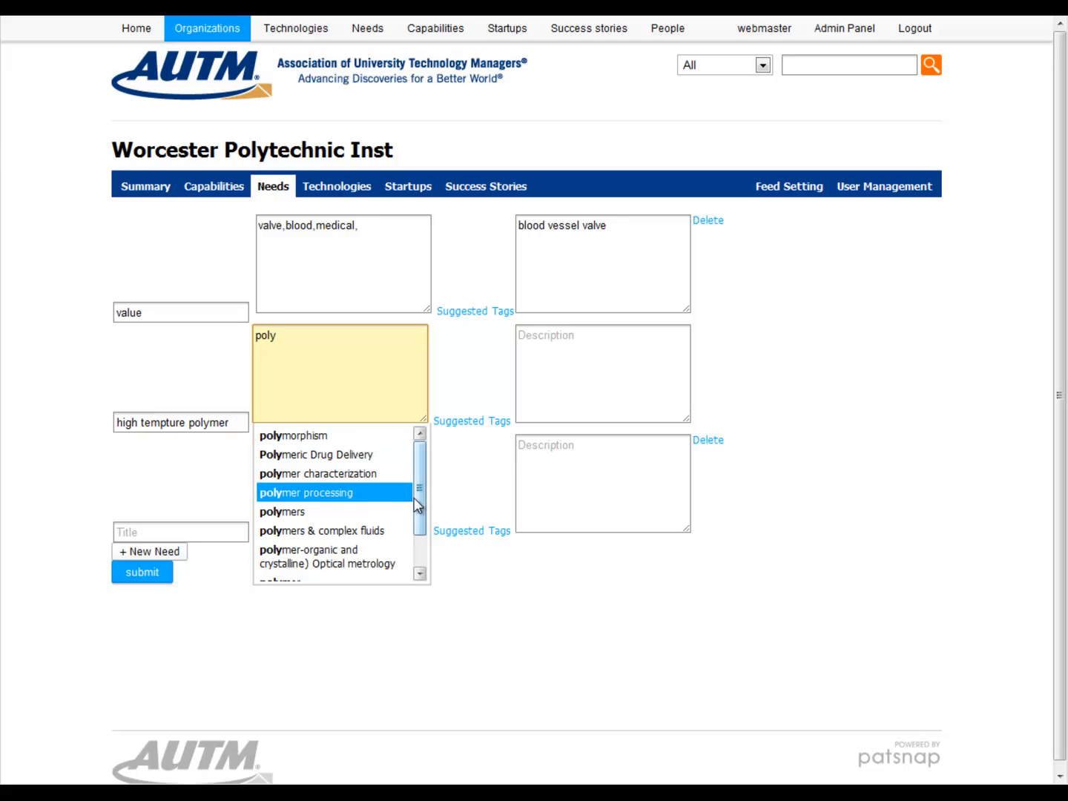
left_click_drag(421, 499, 417, 548)
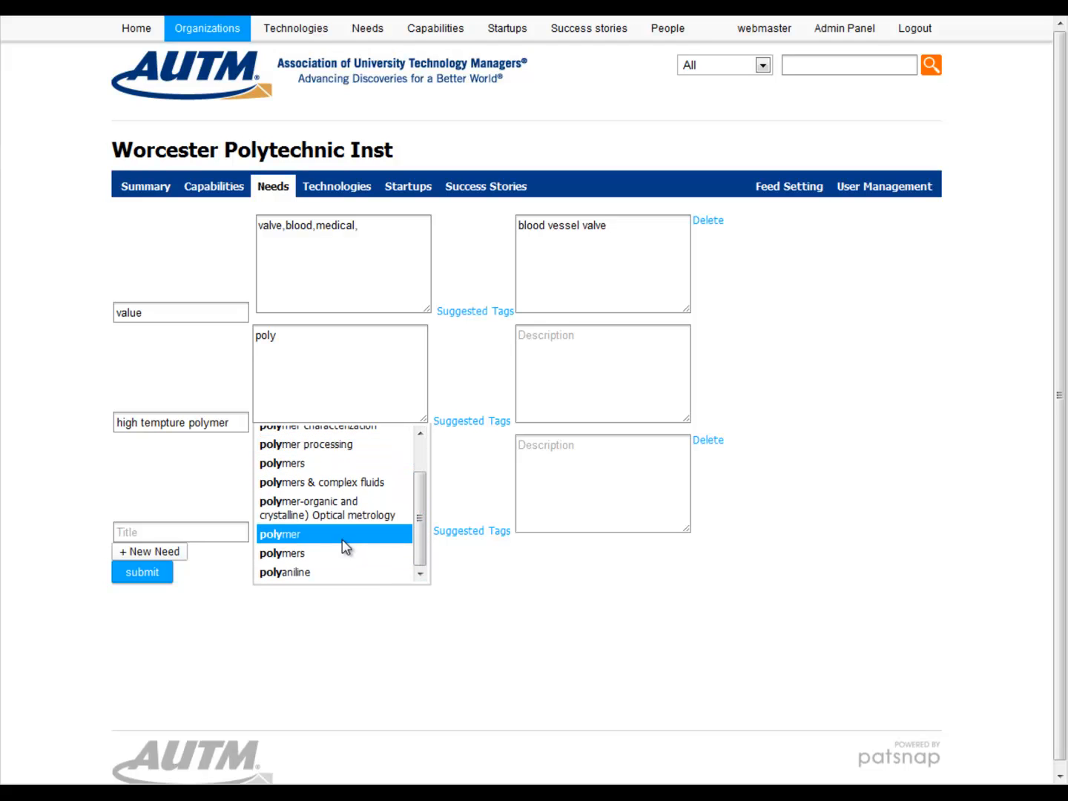
left_click(301, 537)
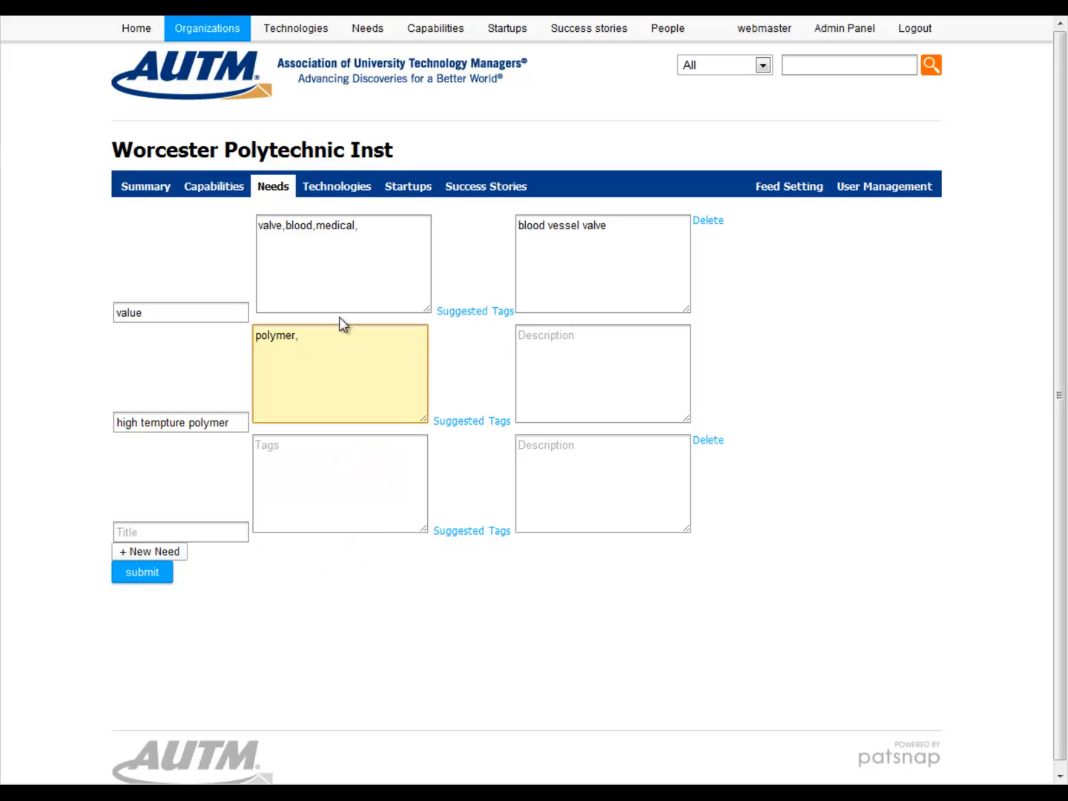
type("temper,")
left_click(466, 423)
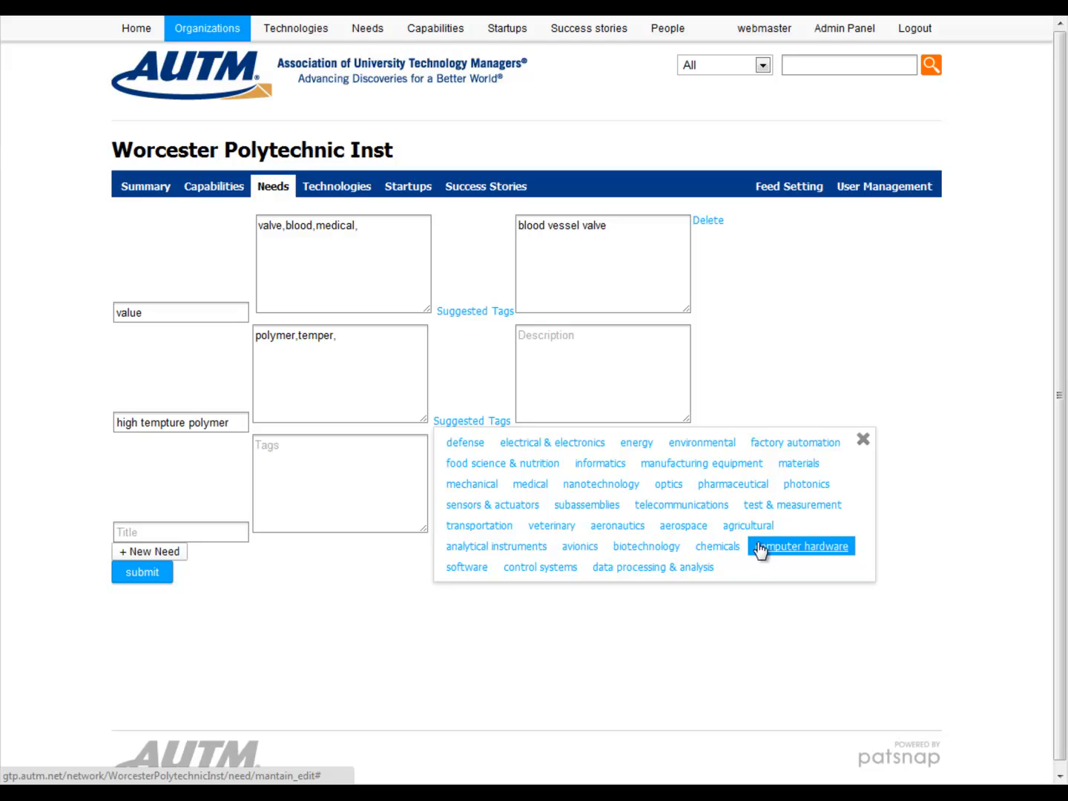
left_click(731, 552)
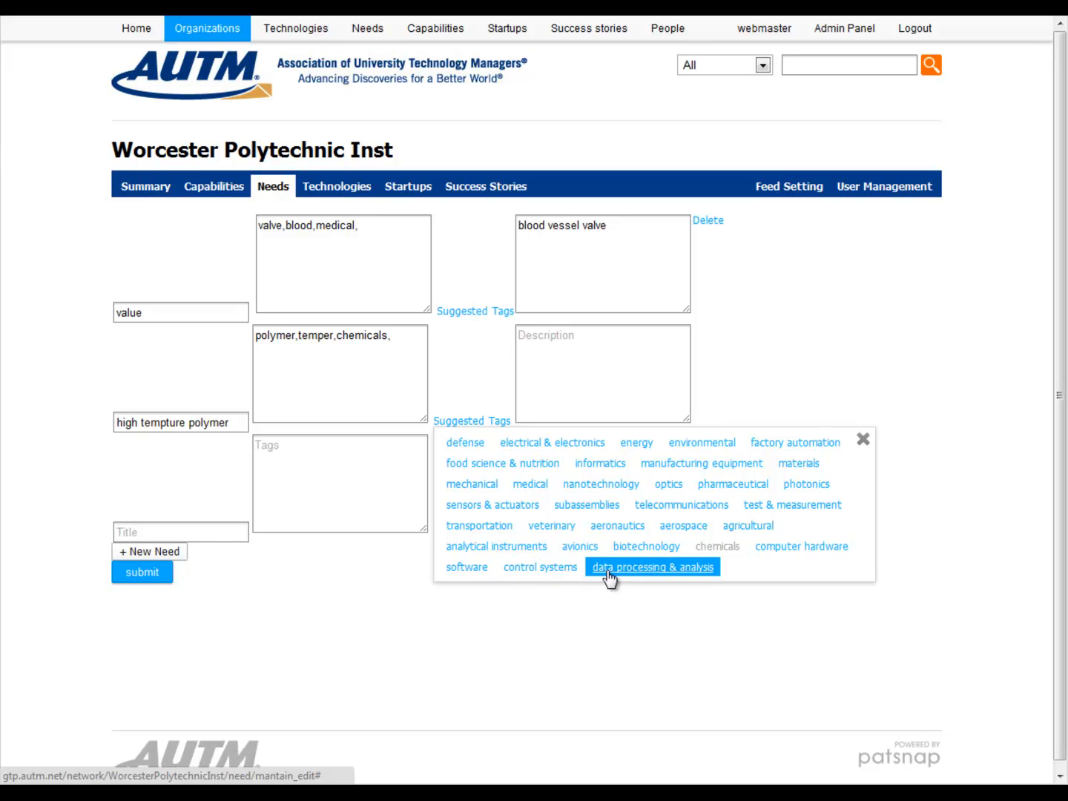
left_click(599, 487)
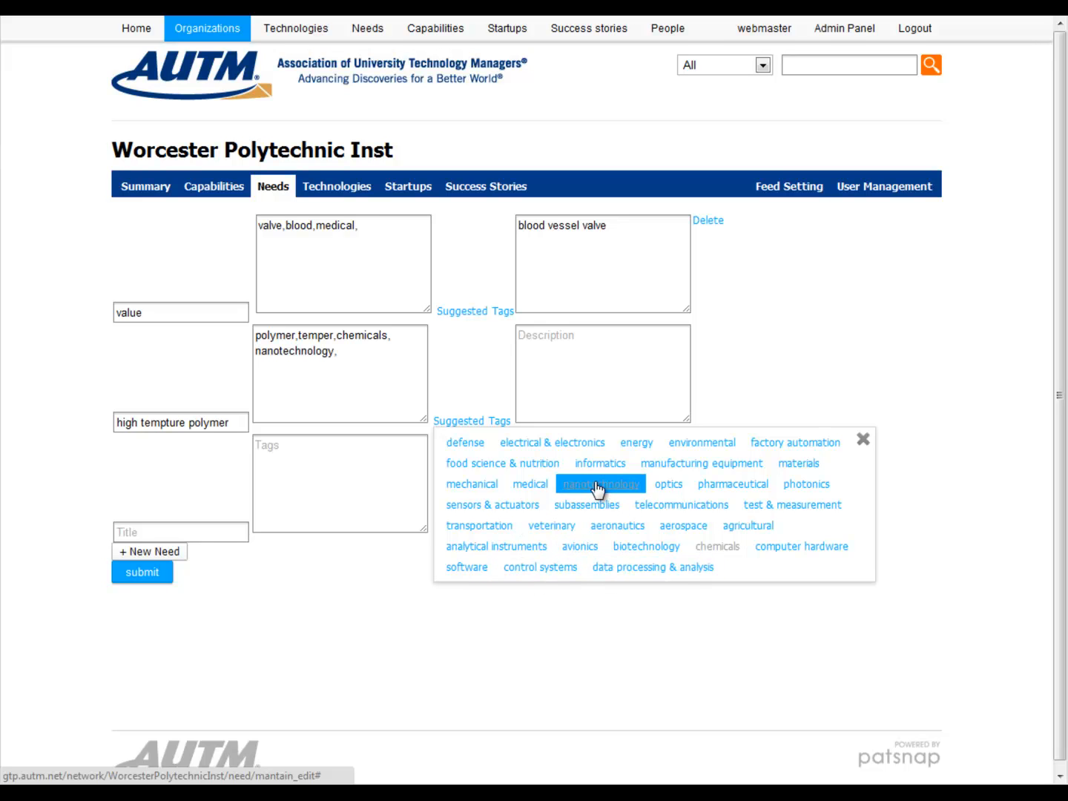
Describe the high tempture polymer need as "I need 340 C" and submit the needs
left_click(542, 354)
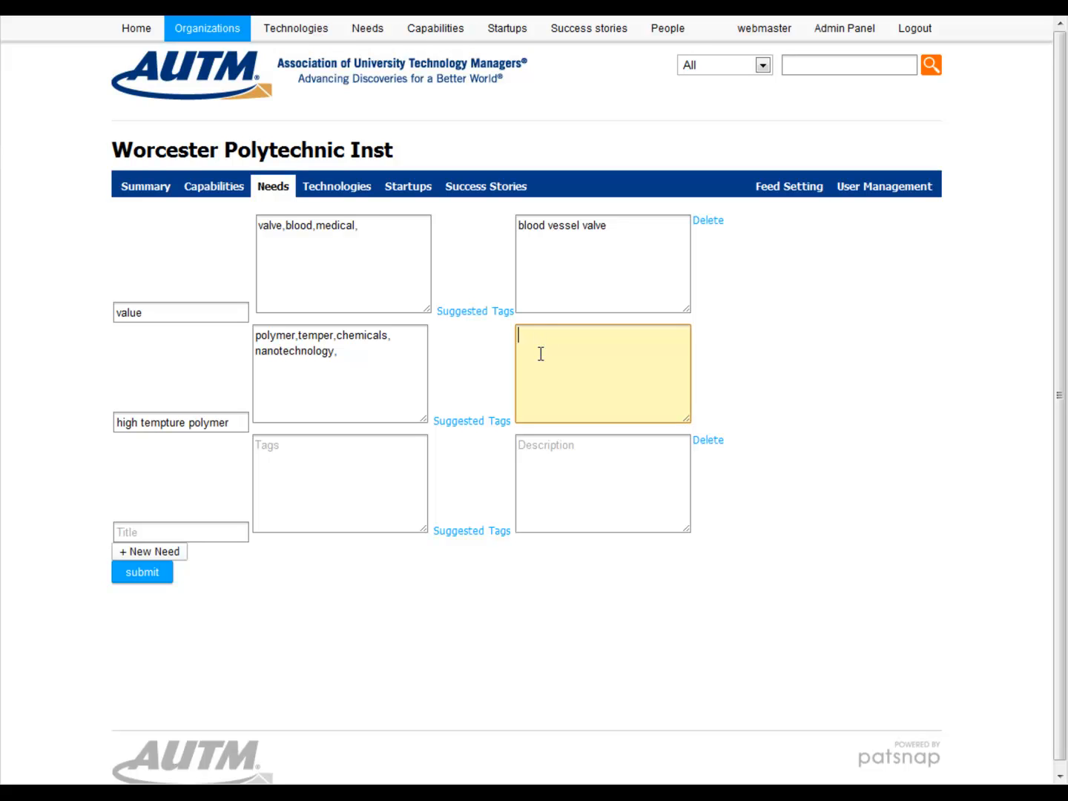
type("I need 340 C")
left_click(153, 583)
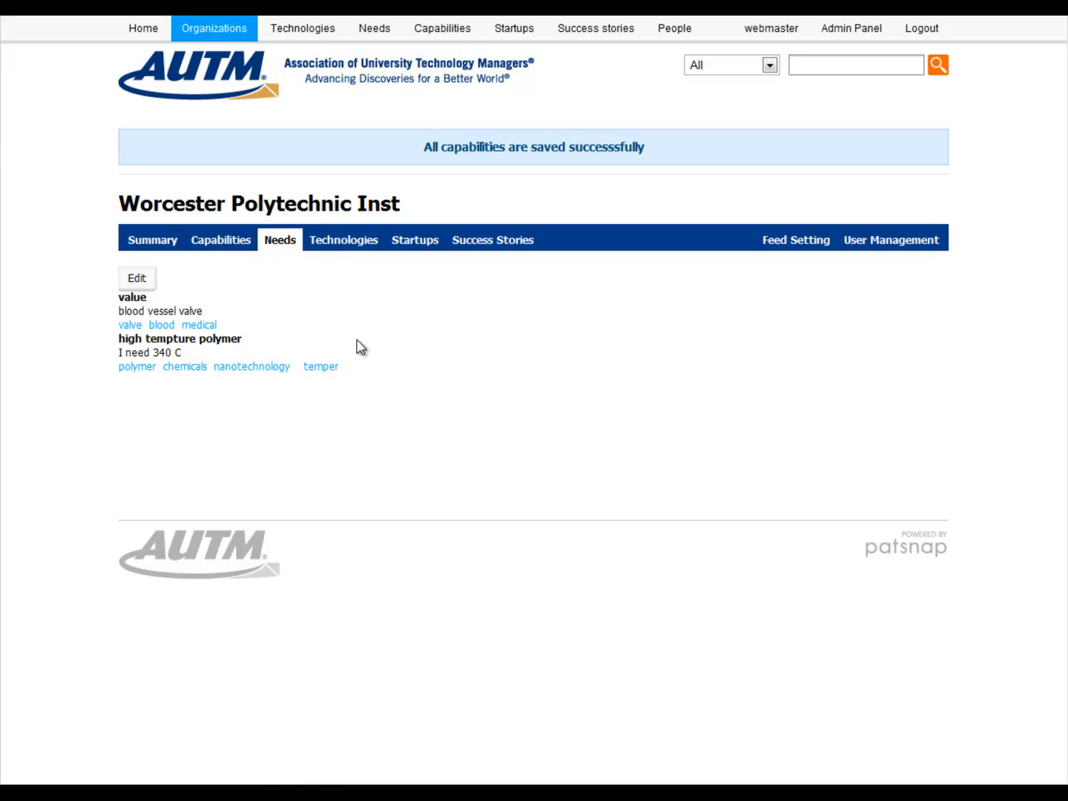
Open the new technology form for Worcester Polytechnic Inst and examine its fields from Title through Thumbnail images
left_click(330, 239)
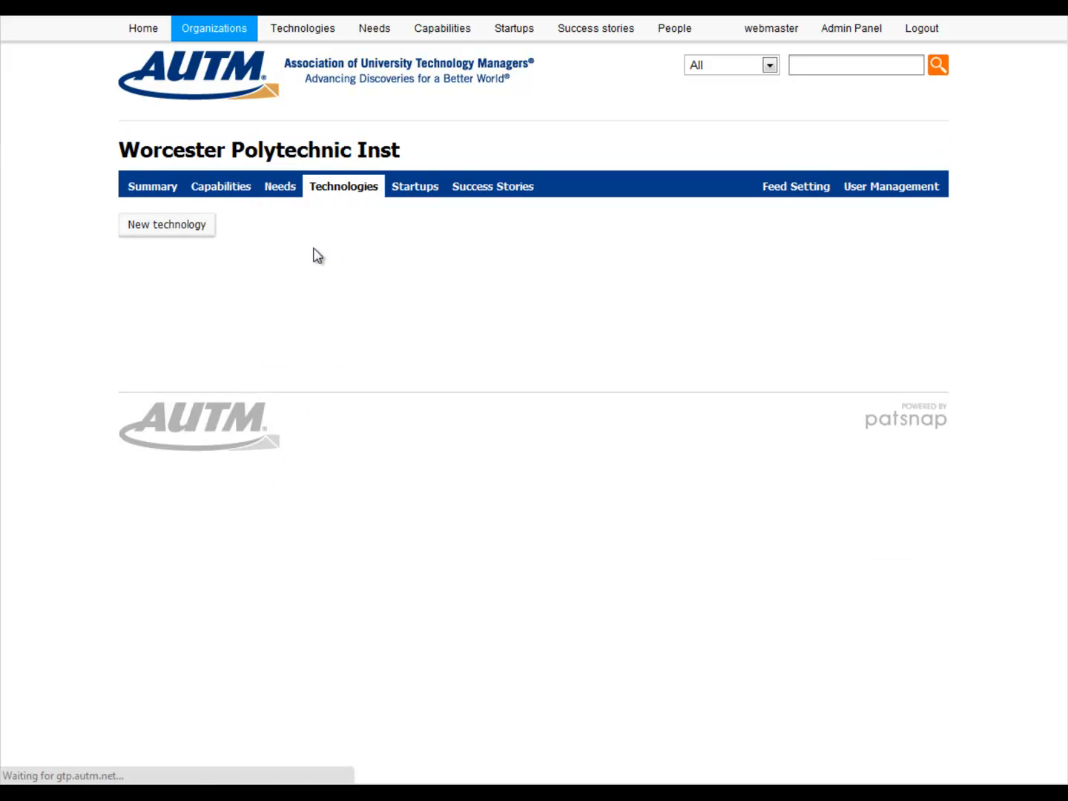
left_click(158, 226)
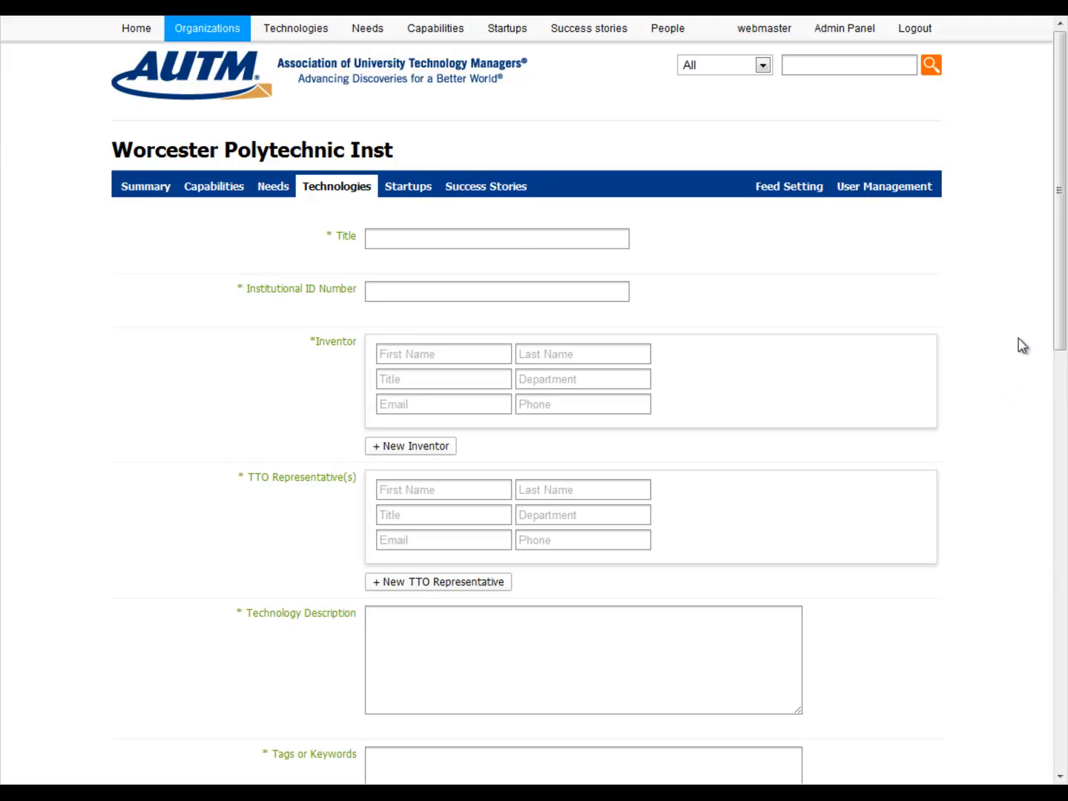
scroll(1021, 345, "down", 8)
scroll(1019, 345, "up", 3)
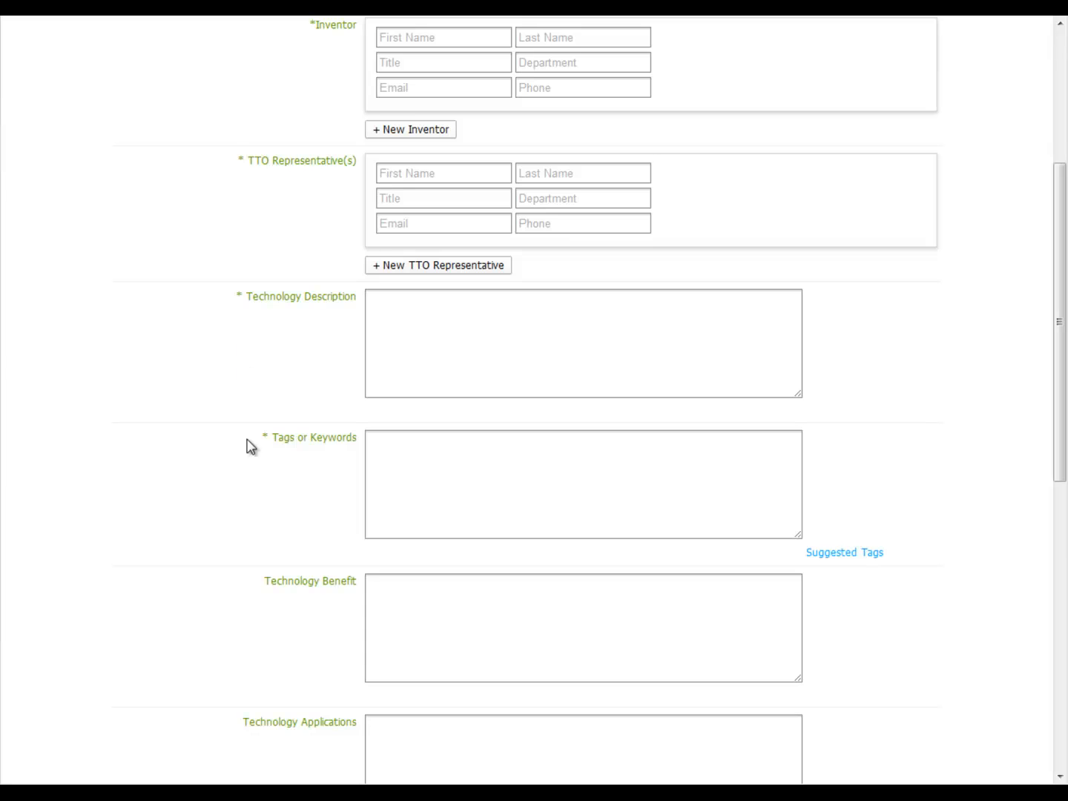
scroll(250, 448, "down", 3)
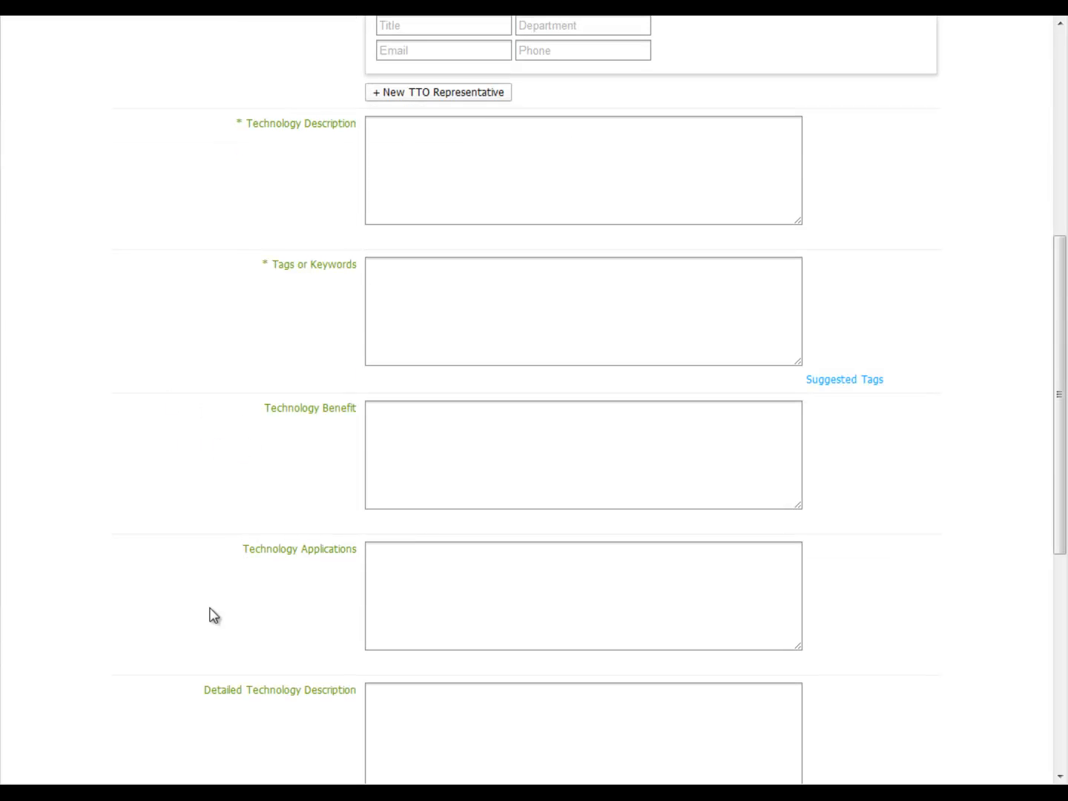
scroll(209, 631, "up", 8)
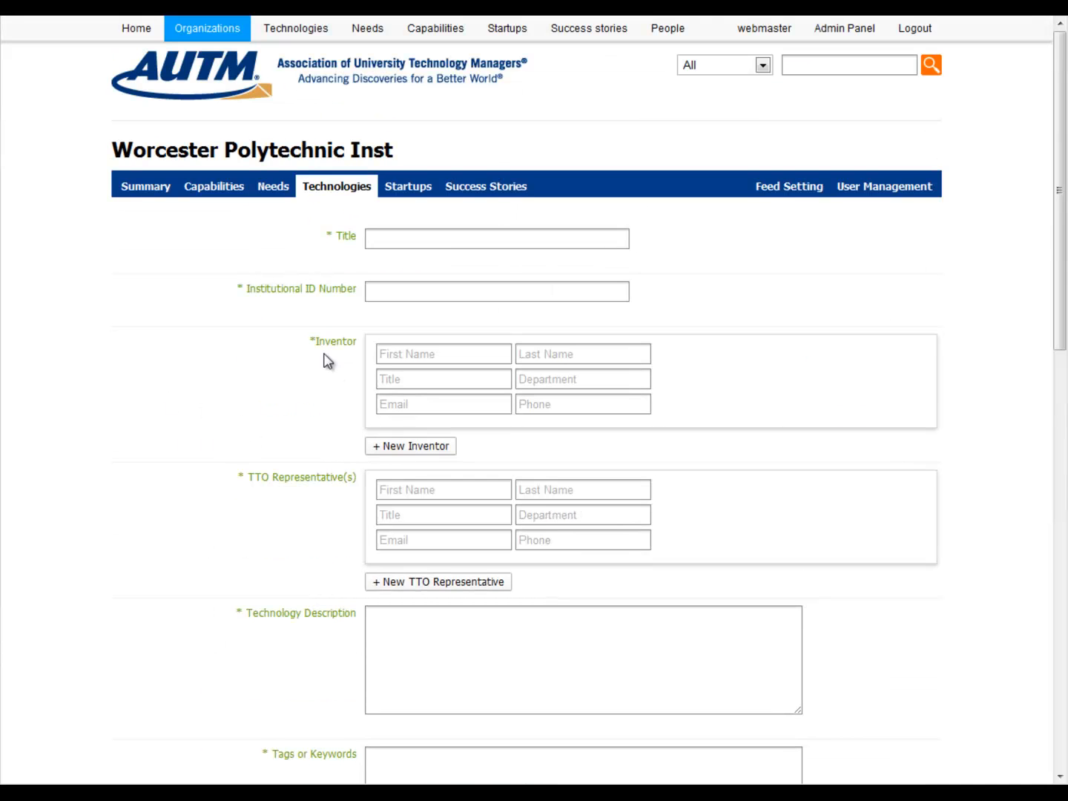
scroll(204, 503, "down", 4)
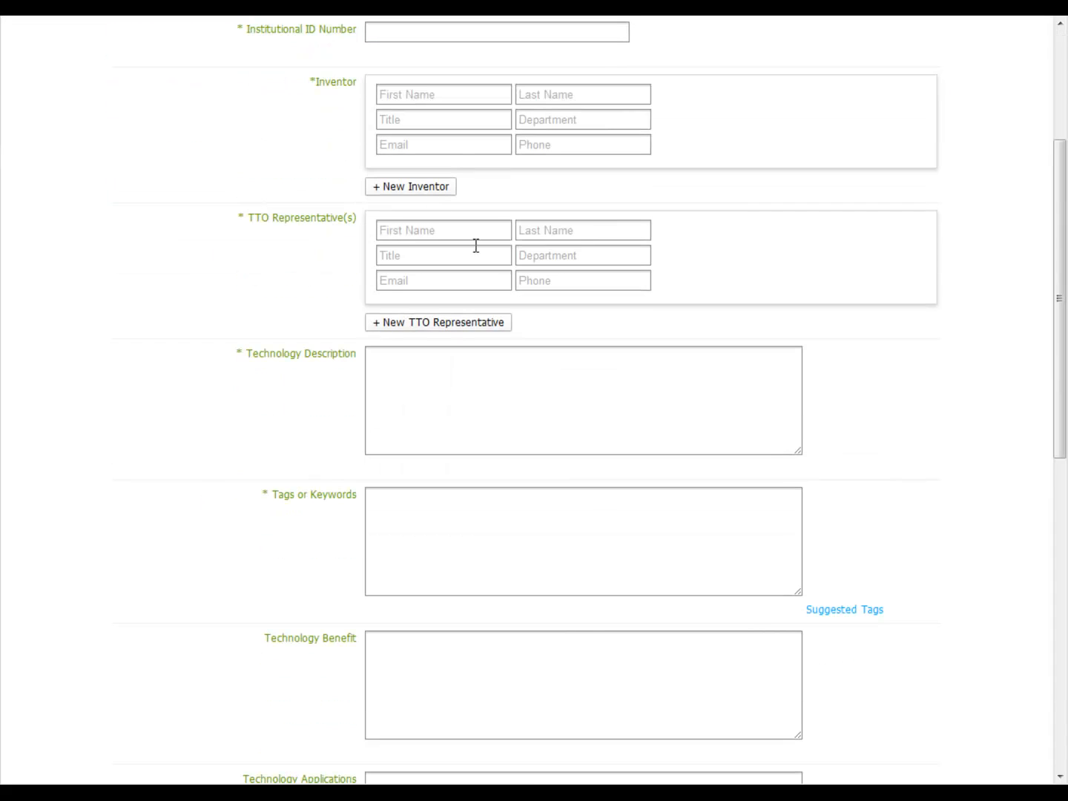
scroll(221, 462, "down", 1)
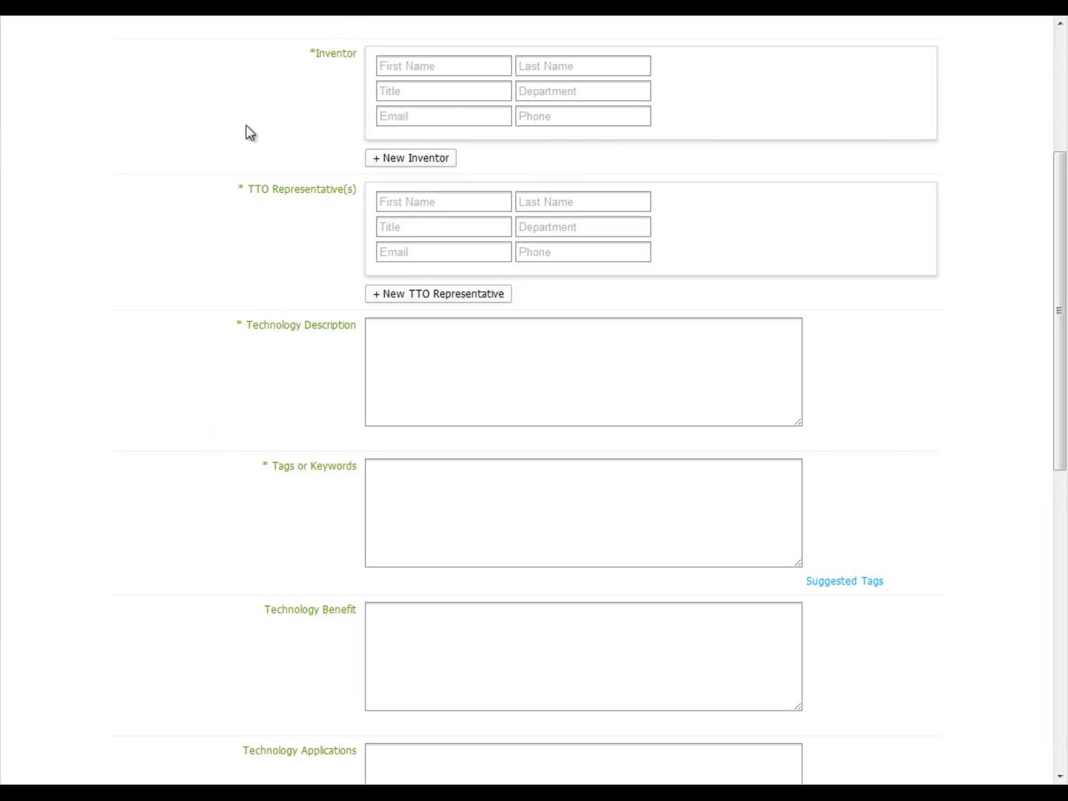
scroll(231, 270, "down", 10)
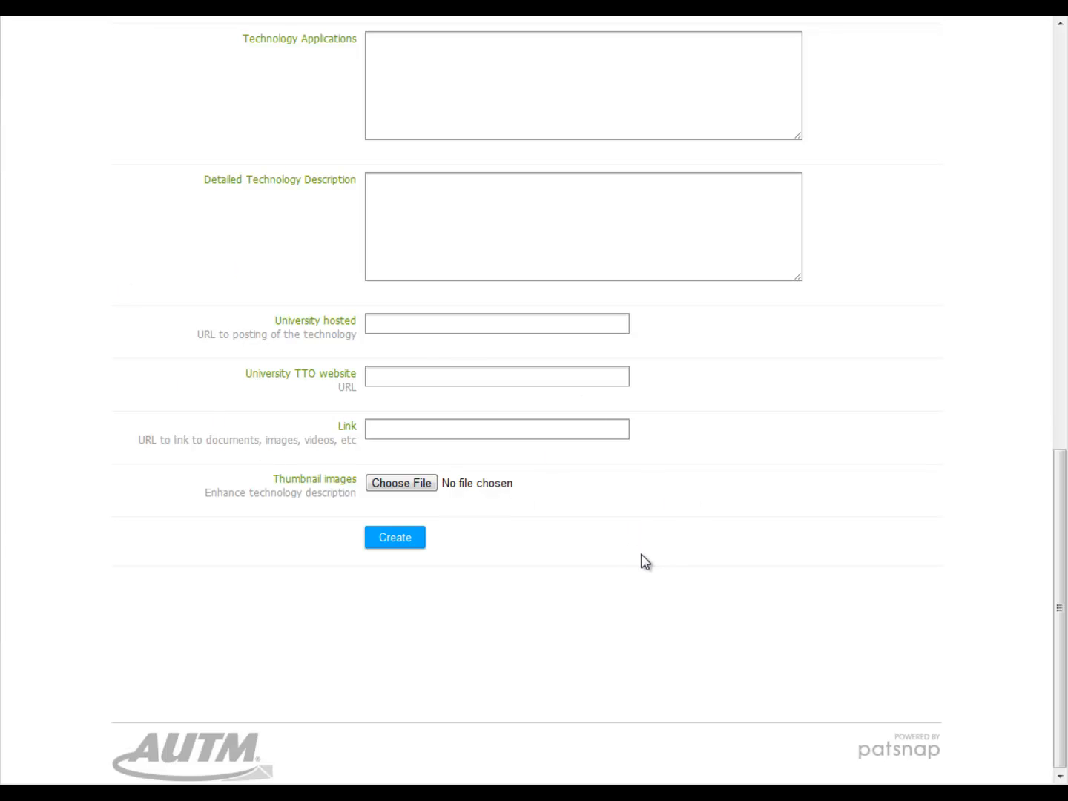
scroll(643, 562, "up", 4)
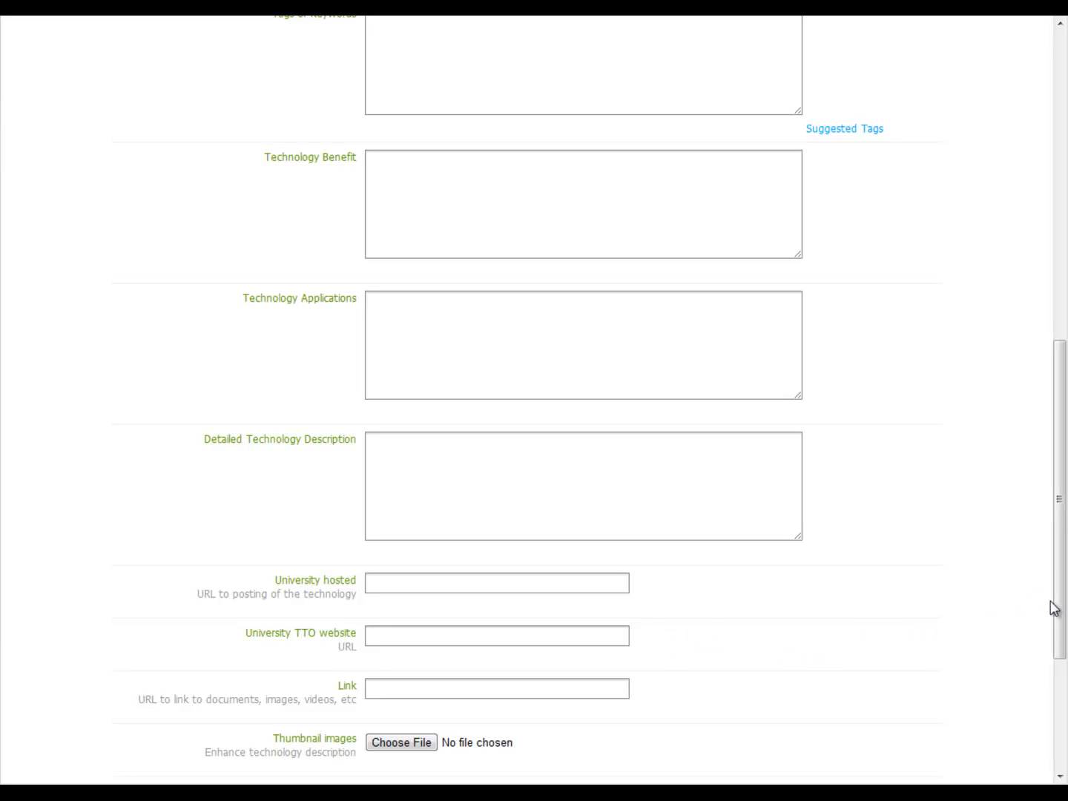
left_click_drag(1058, 611, 1024, 299)
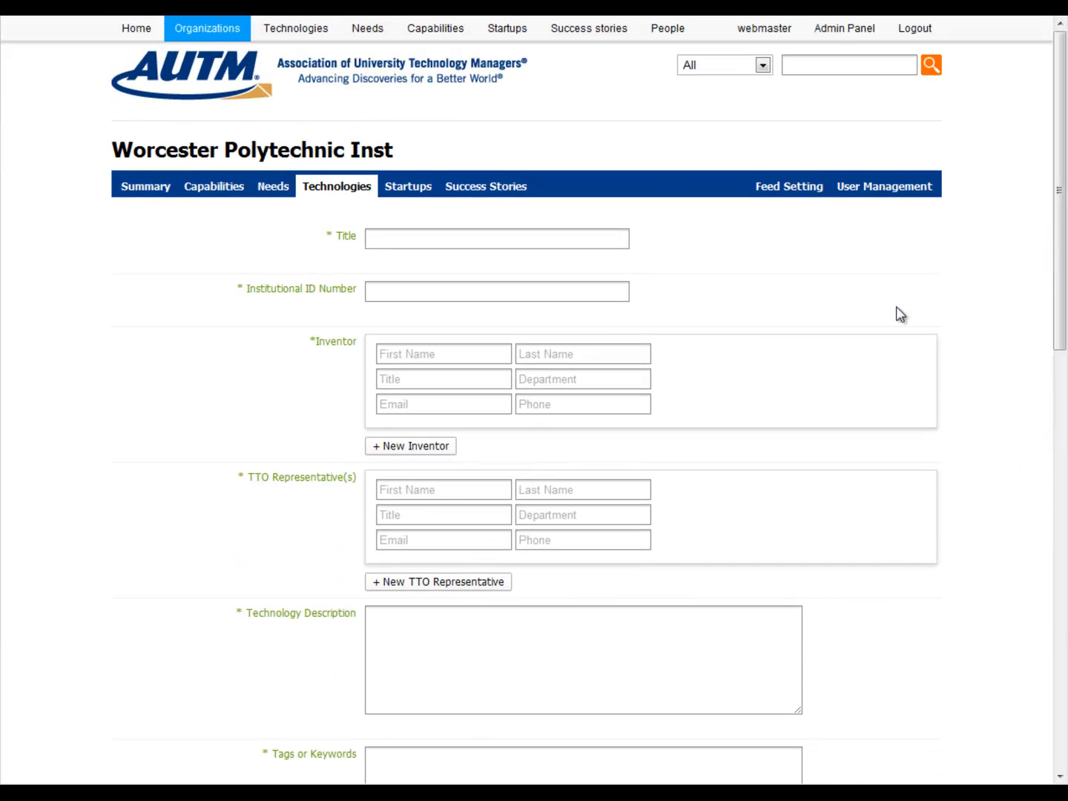
Review the organization's Feed Setting and User Management pages, then return to the site's home page
left_click(783, 195)
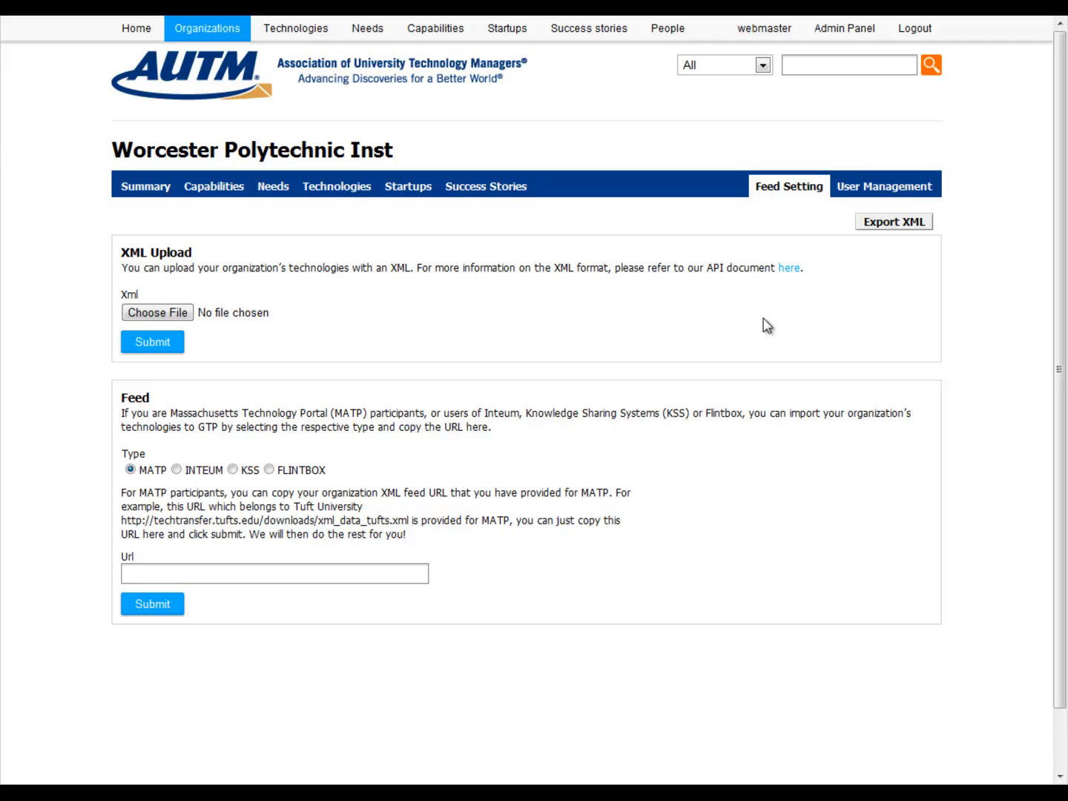
left_click(863, 185)
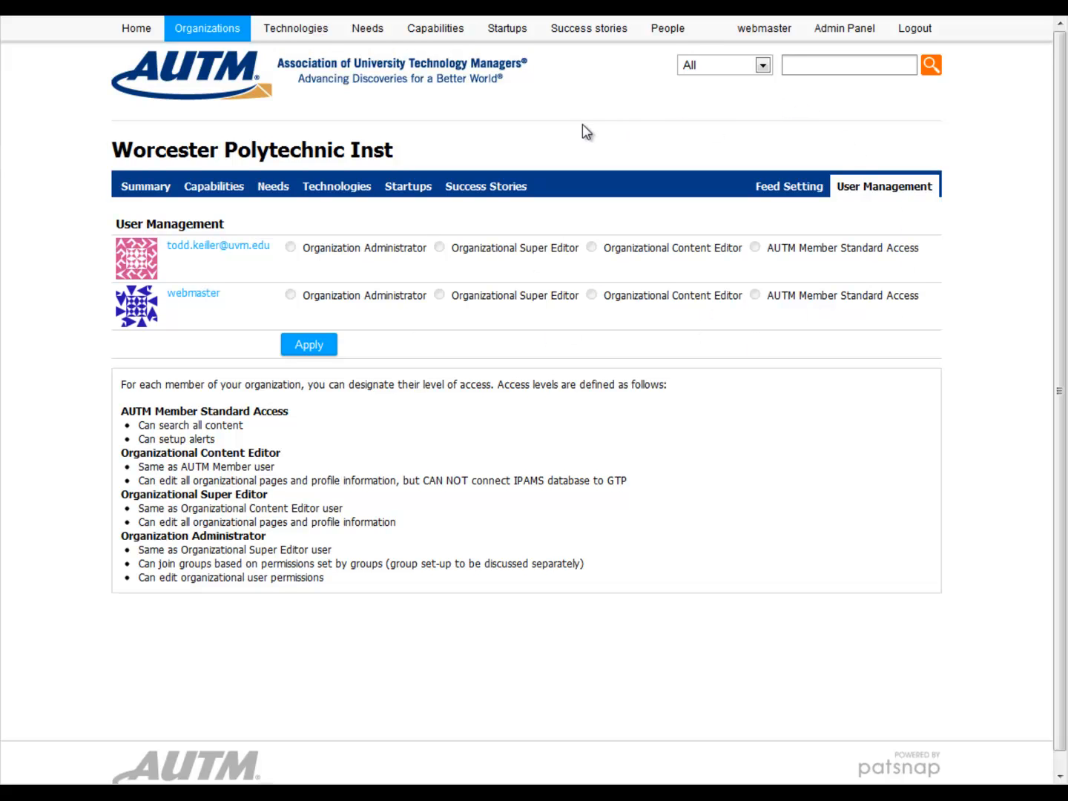
left_click(146, 34)
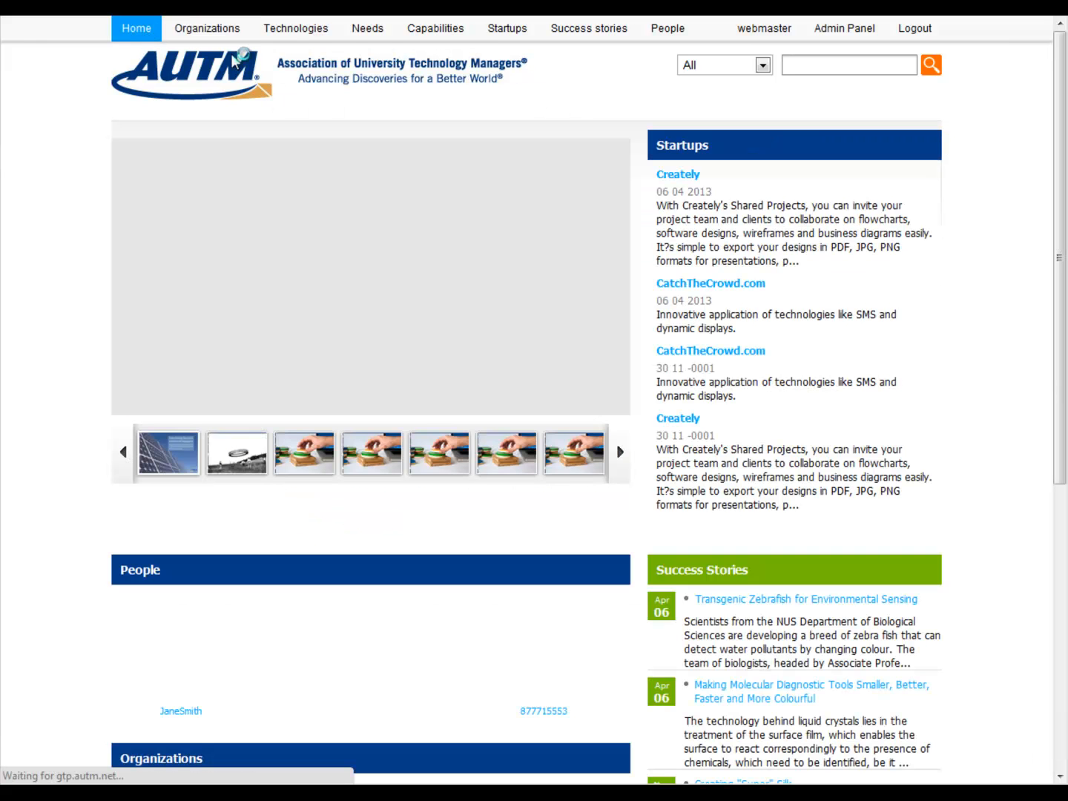